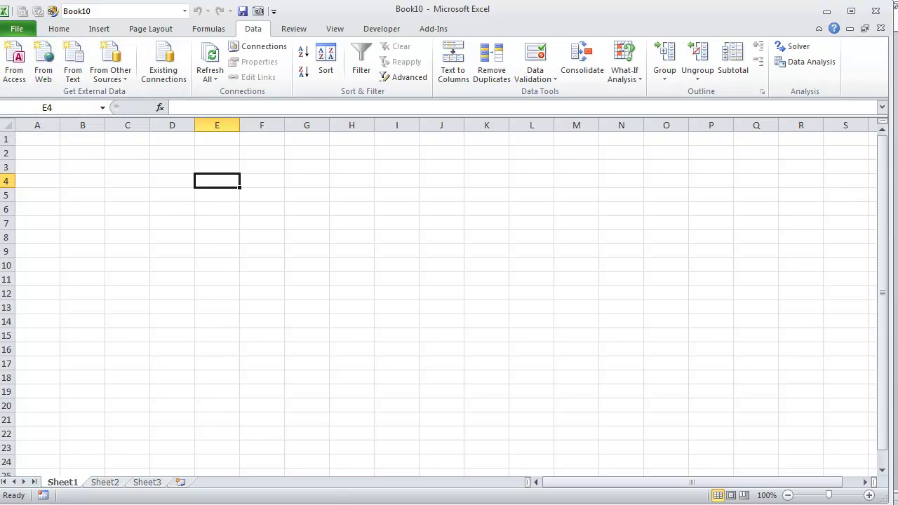
Step: Switch to the PowerPoint presentation and read the case on importing data from web queries
left_click(342, 491)
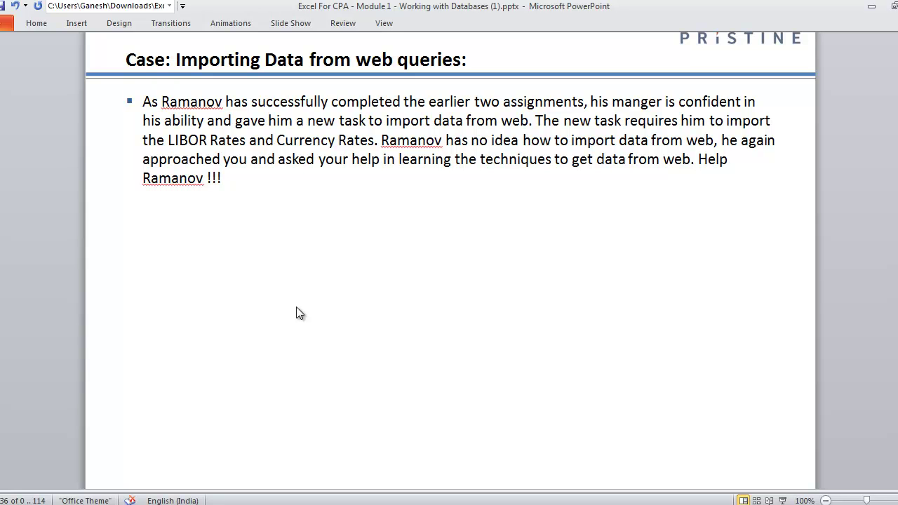
key("Page_Down")
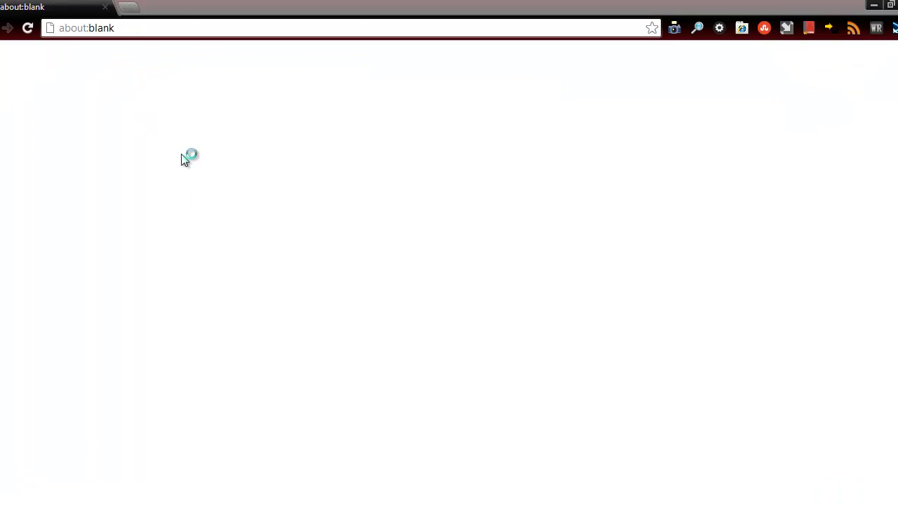
Step: Search Google for "libor rate" in the browser and open the Bankrate LIBOR result
left_click(130, 27)
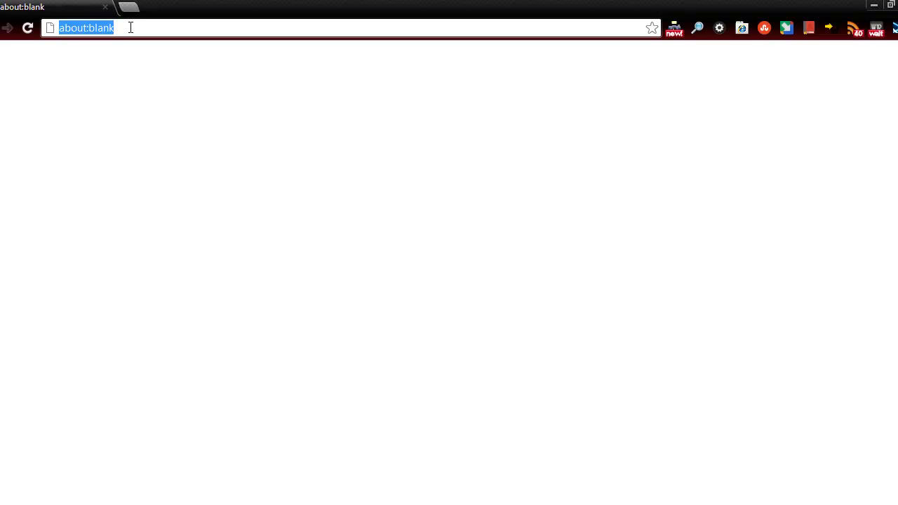
type("libo")
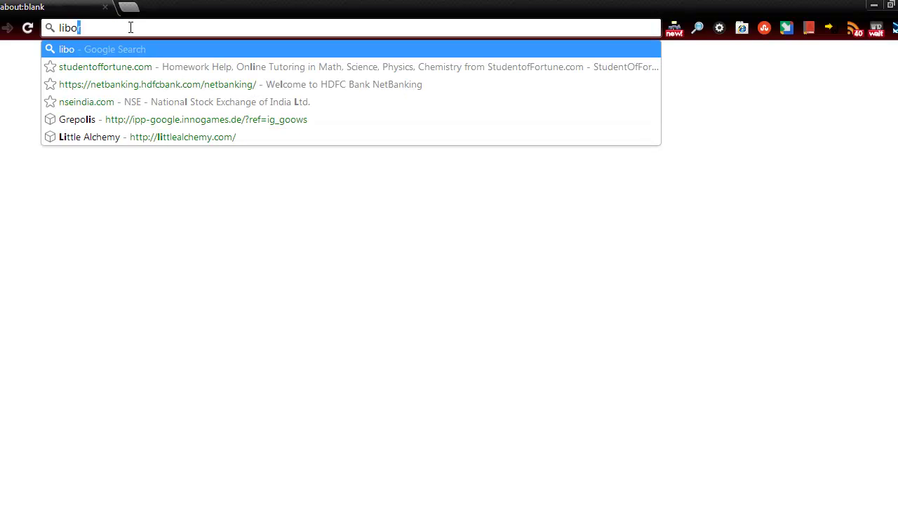
type("r rate")
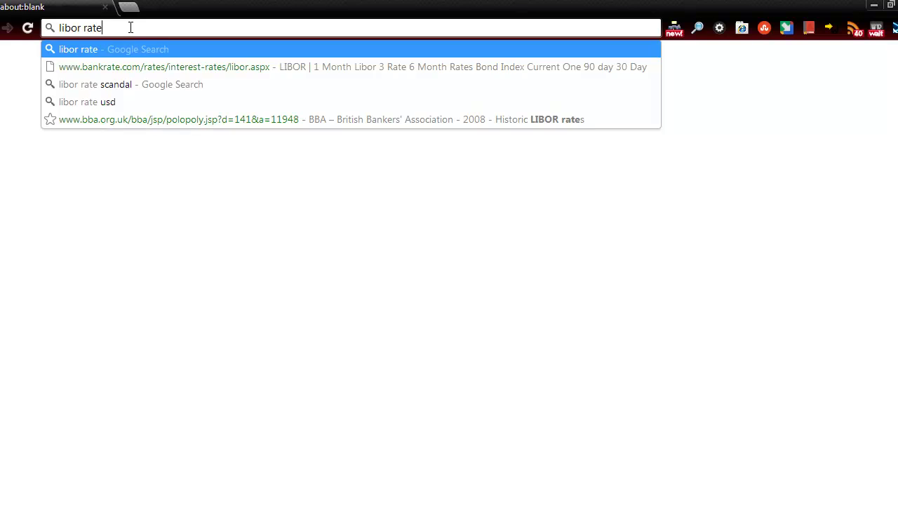
key("Return")
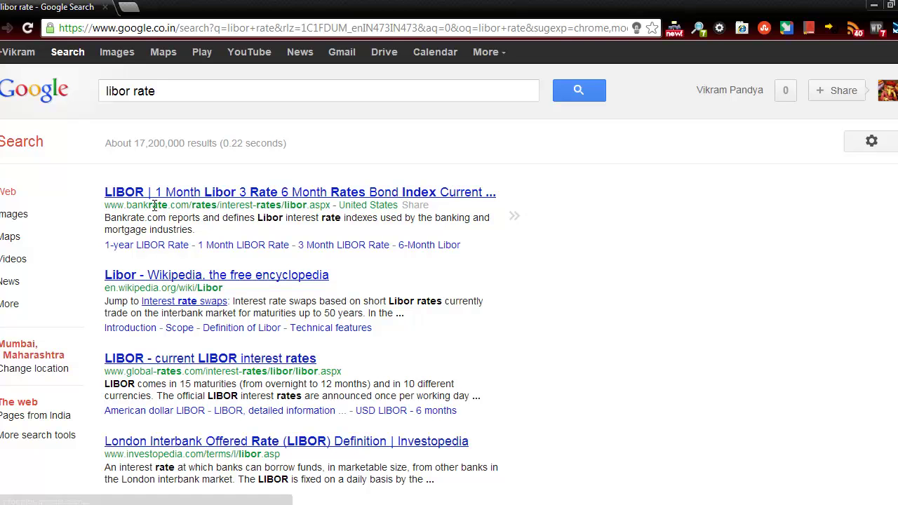
left_click(165, 195)
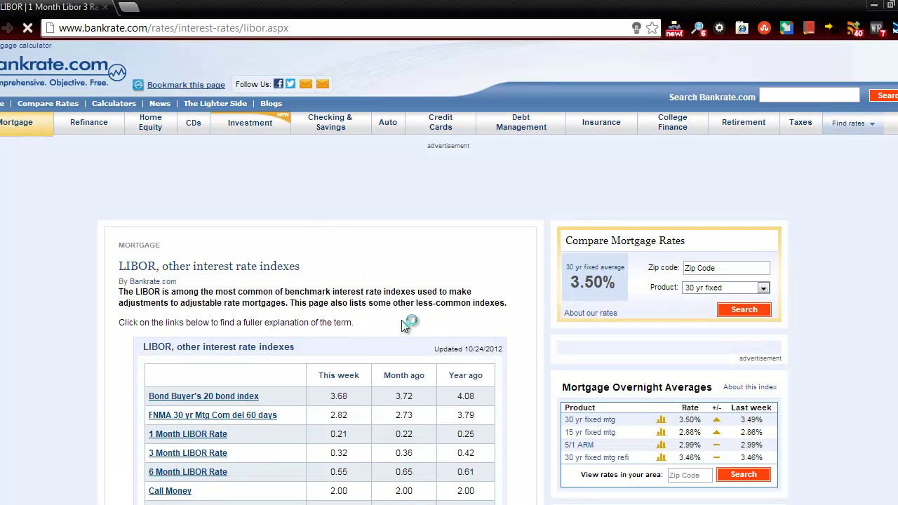
Step: Copy the Bankrate LIBOR page's address and load it in a new web query in Excel
scroll(405, 324, "down", 2)
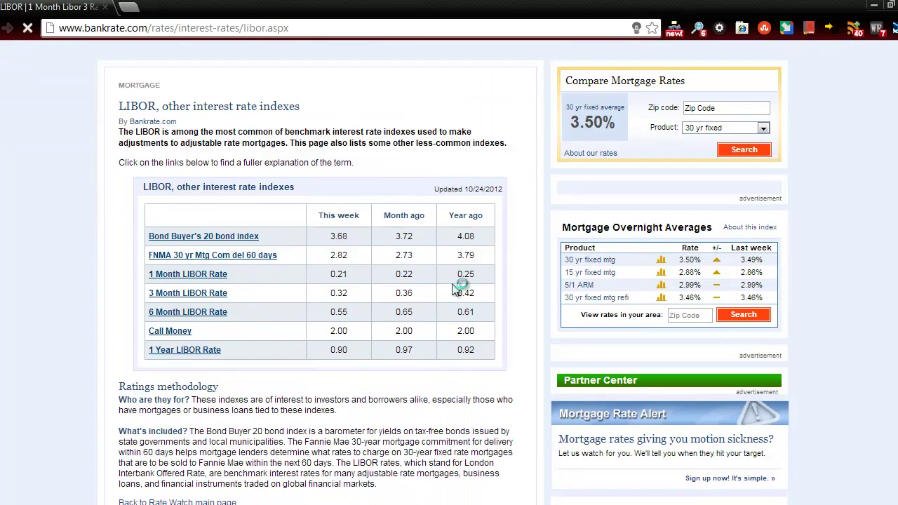
left_click(153, 28)
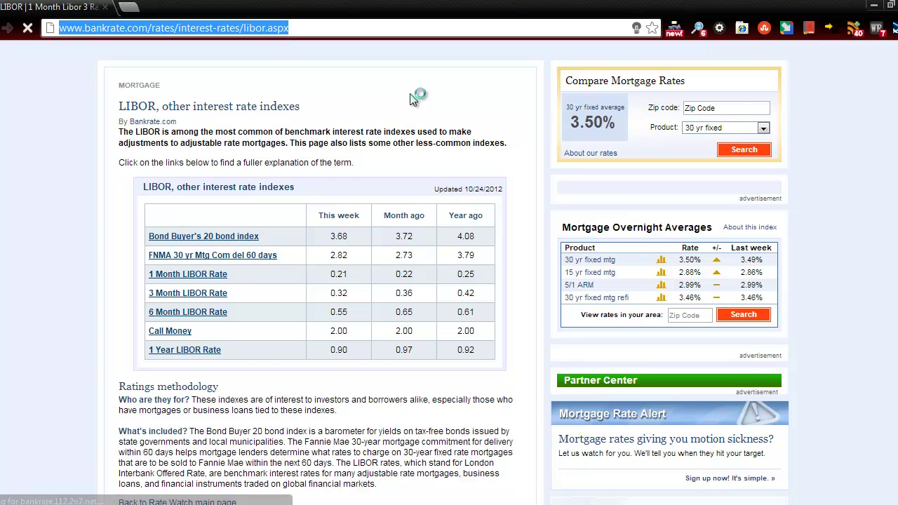
key("alt+Tab")
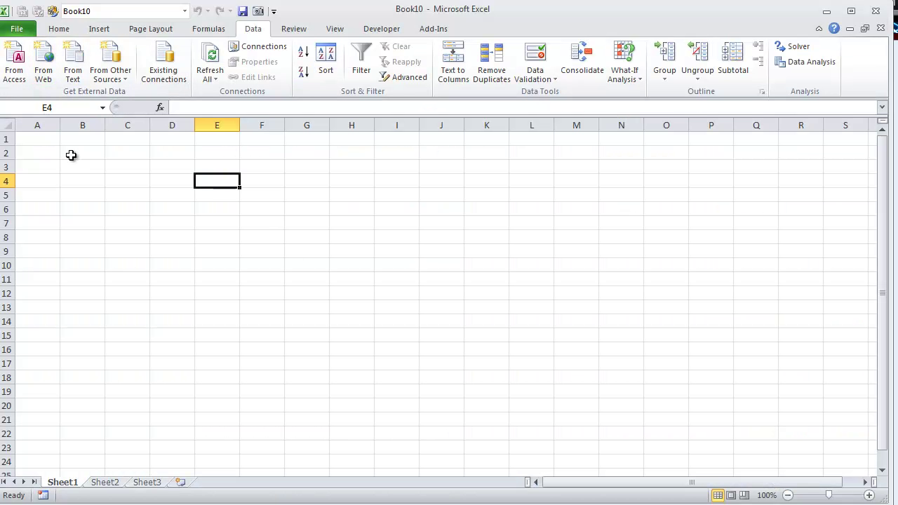
left_click(51, 85)
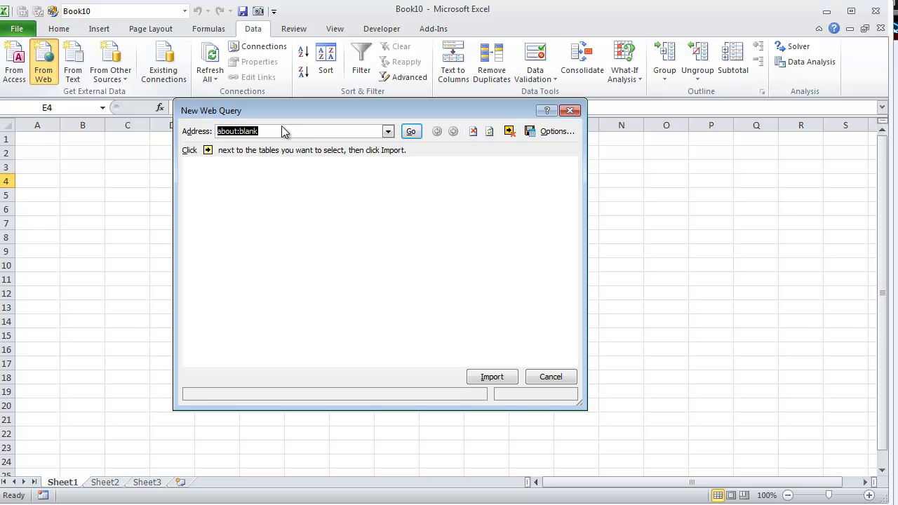
key("ctrl+v")
left_click(411, 131)
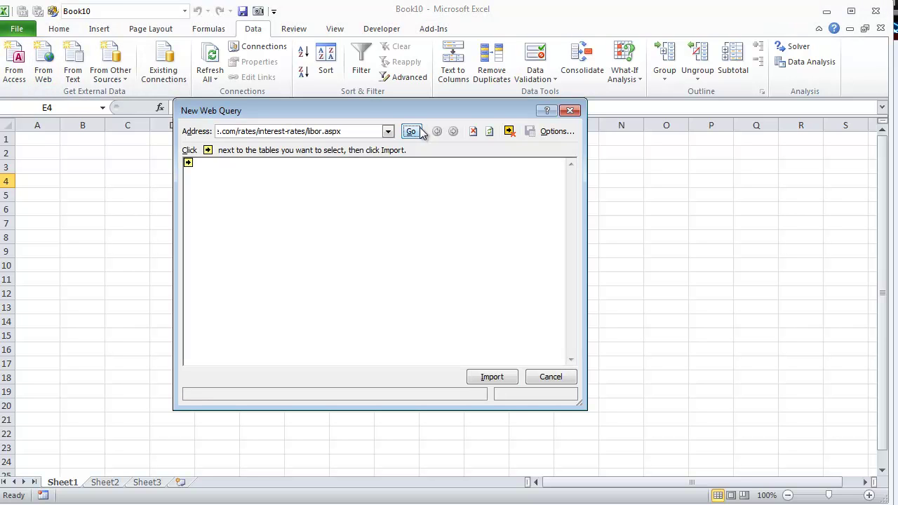
double_click(333, 110)
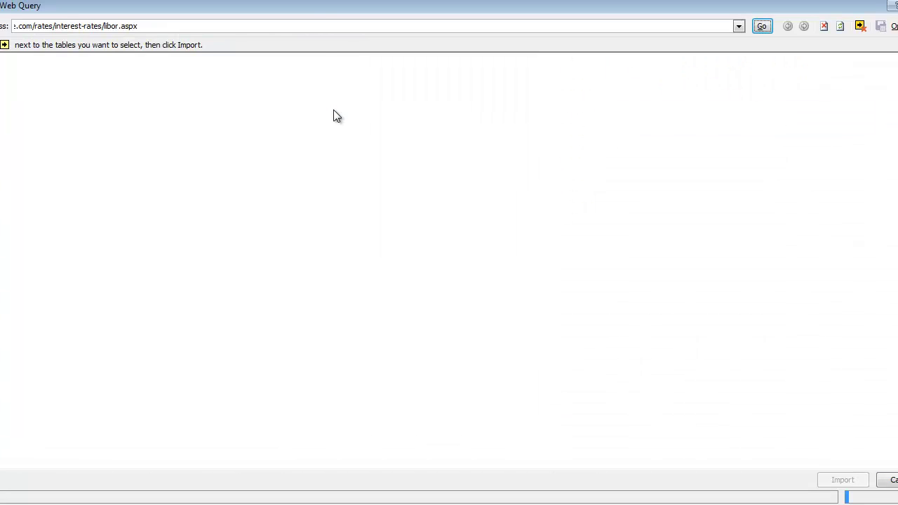
double_click(313, 4)
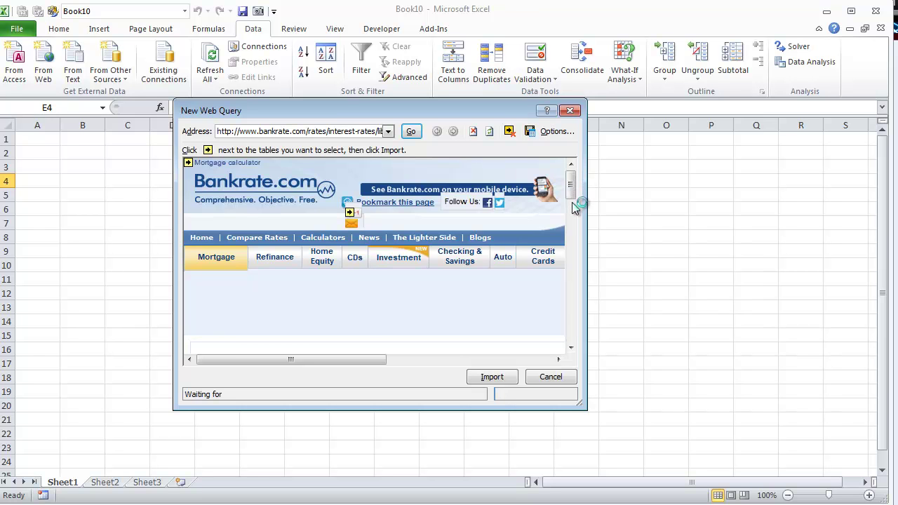
Step: Look through the loaded page for the LIBOR rates table and mark the entire page for import
left_click(573, 207)
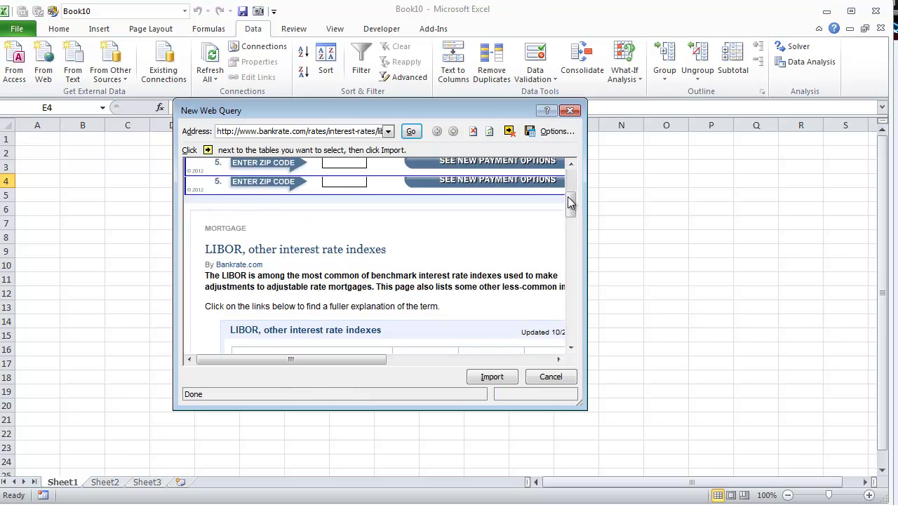
scroll(570, 202, "down", 1)
scroll(569, 204, "up", 2)
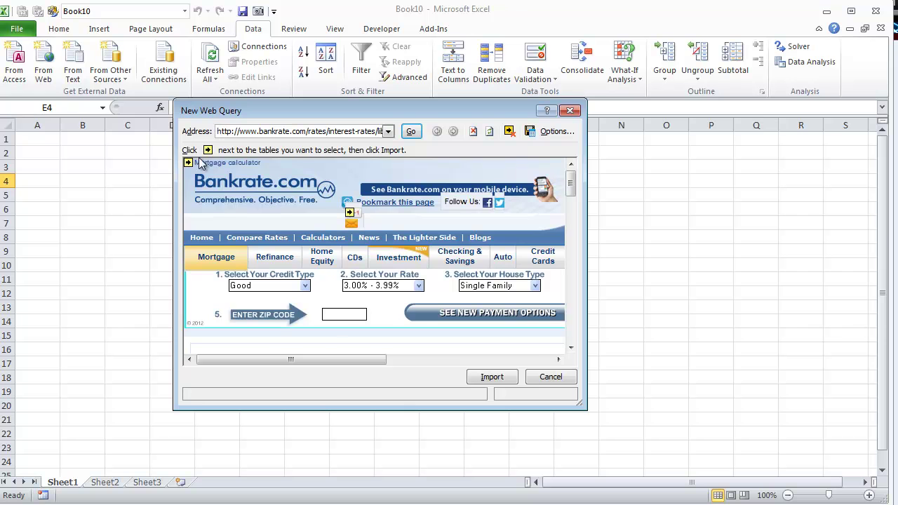
left_click_drag(571, 188, 574, 221)
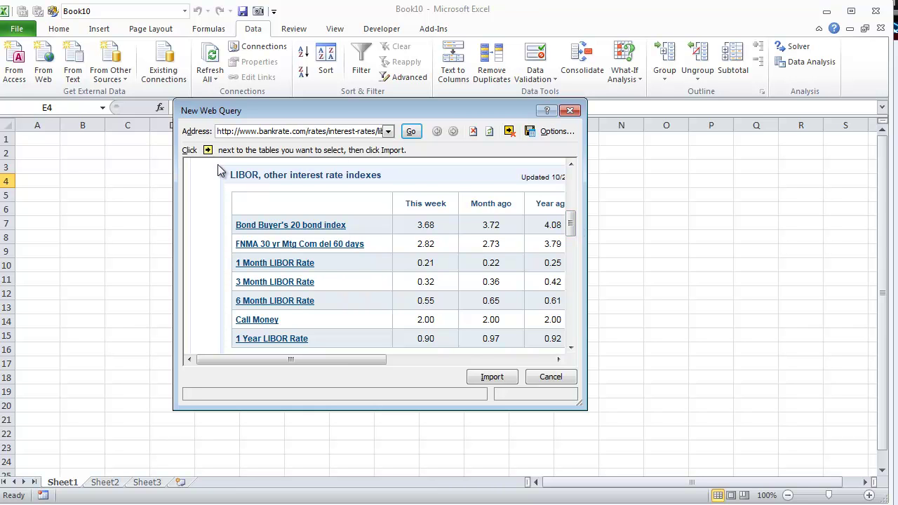
left_click_drag(570, 225, 571, 181)
left_click(189, 163)
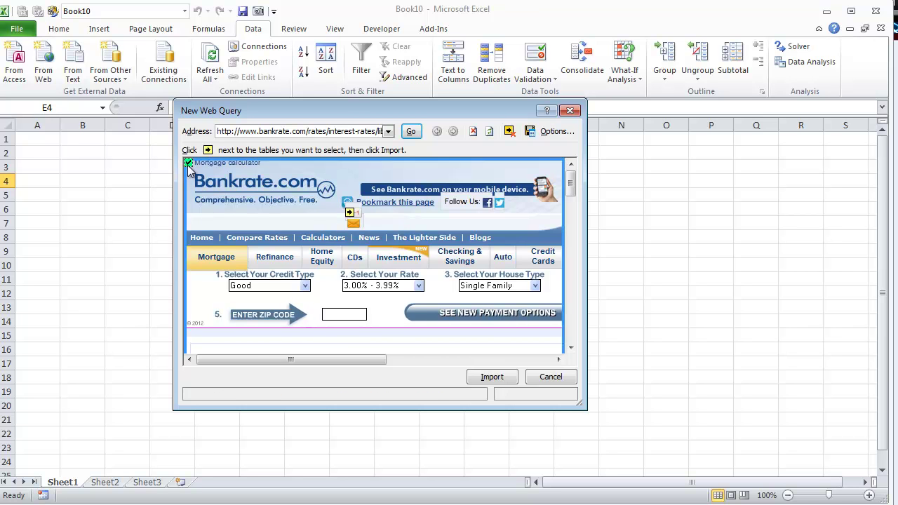
Step: Set the web query's formatting option to Full HTML formatting
left_click(554, 132)
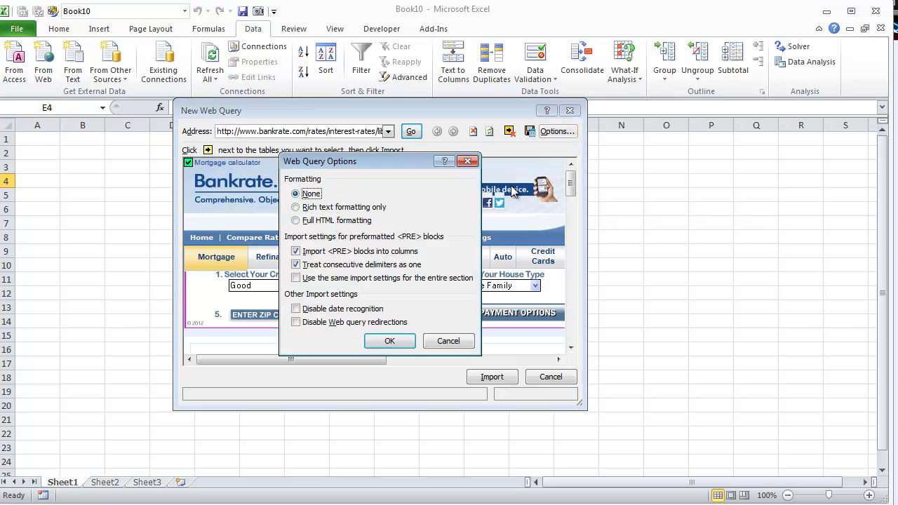
left_click(338, 221)
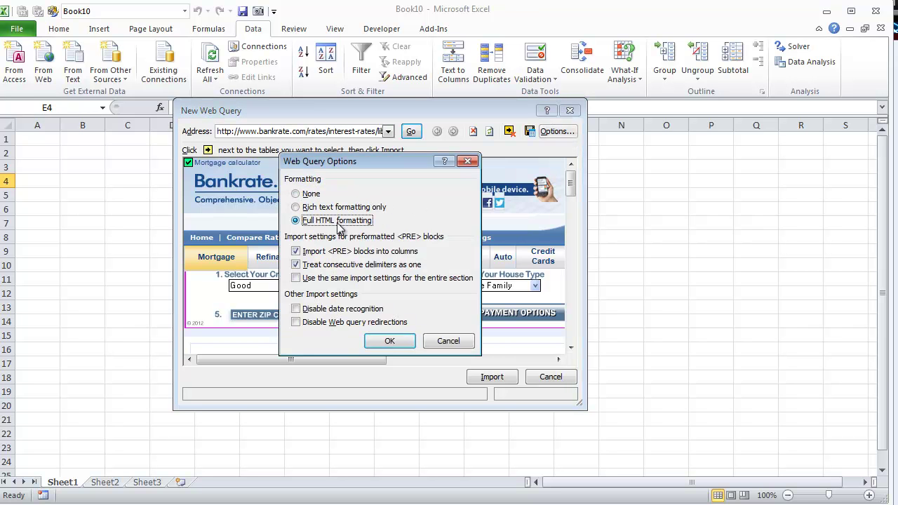
left_click(394, 341)
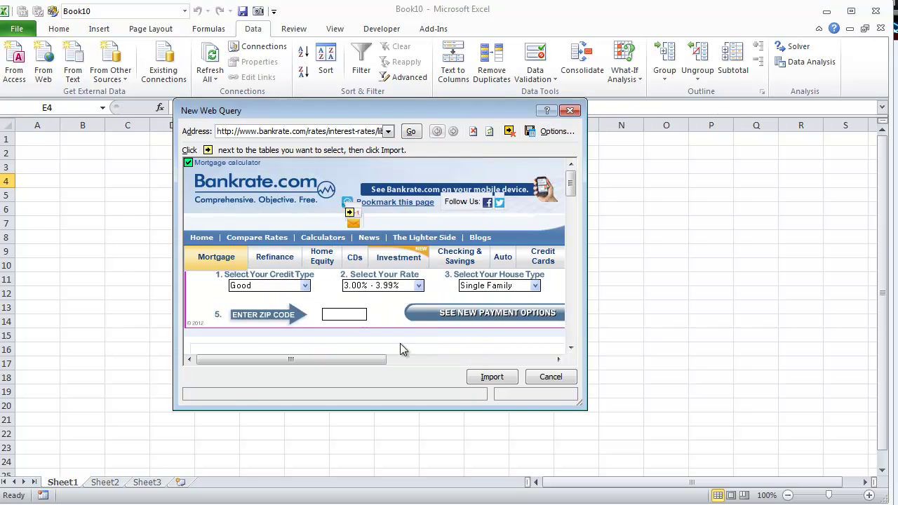
Step: Import the web page data into the existing worksheet starting at cell A1
left_click(489, 379)
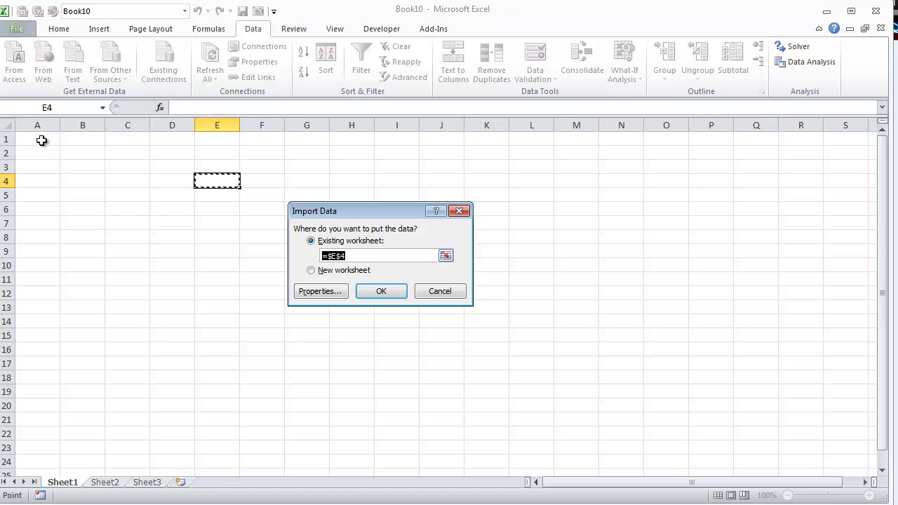
left_click(40, 140)
left_click(374, 298)
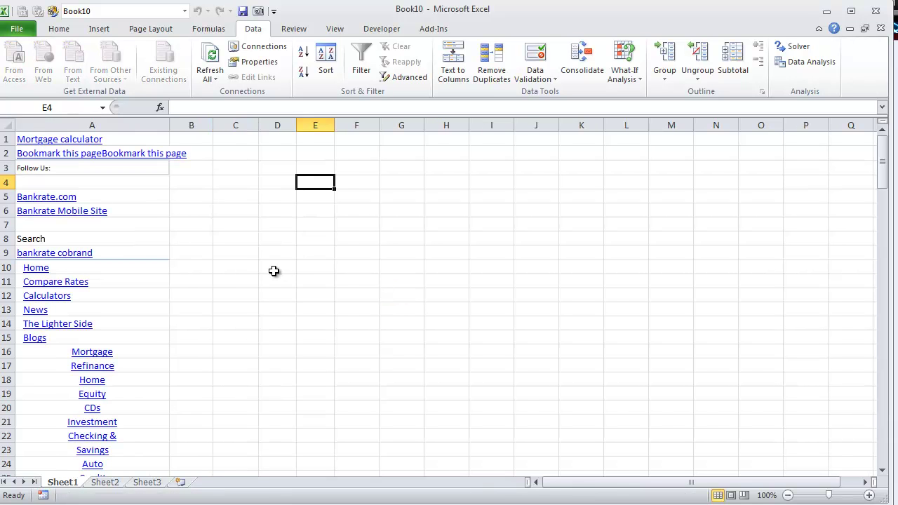
Step: Locate the imported LIBOR rates table and hide rows 1 to 52 above it
left_click_drag(882, 166, 882, 256)
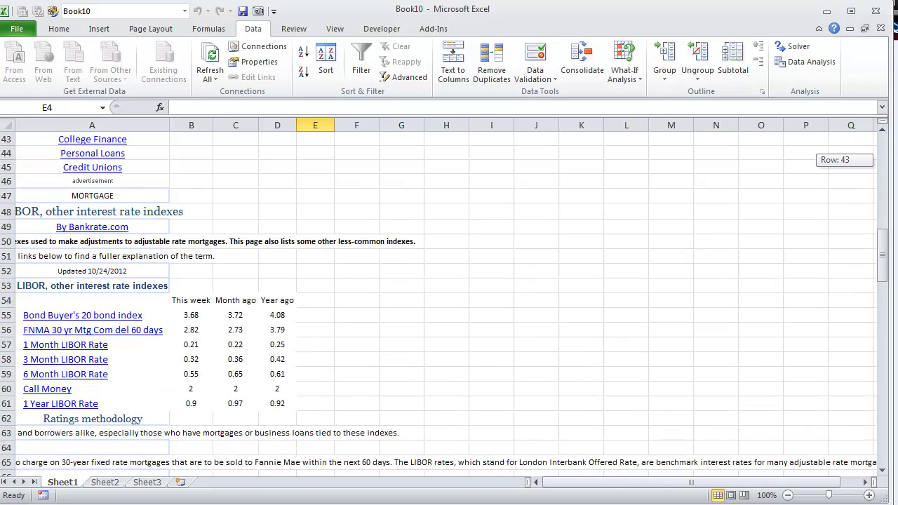
left_click(193, 287)
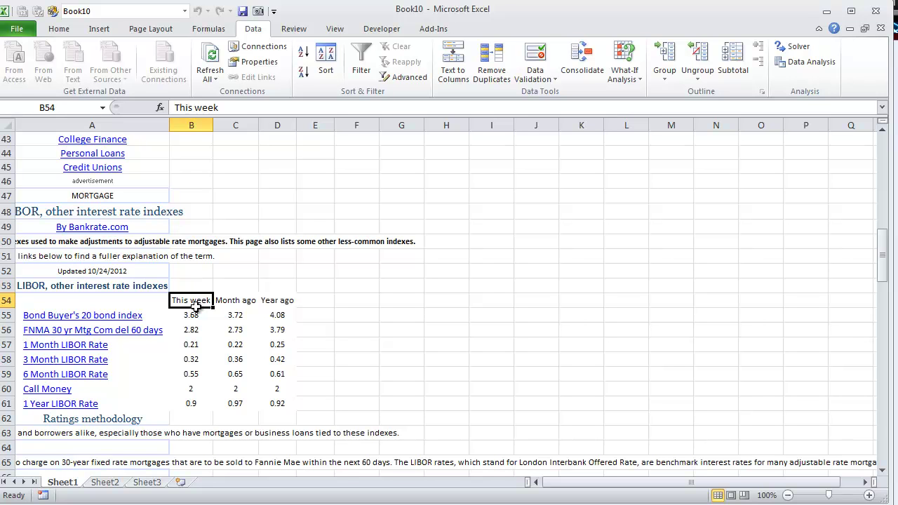
right_click(195, 303)
left_click(168, 298)
left_click(5, 271)
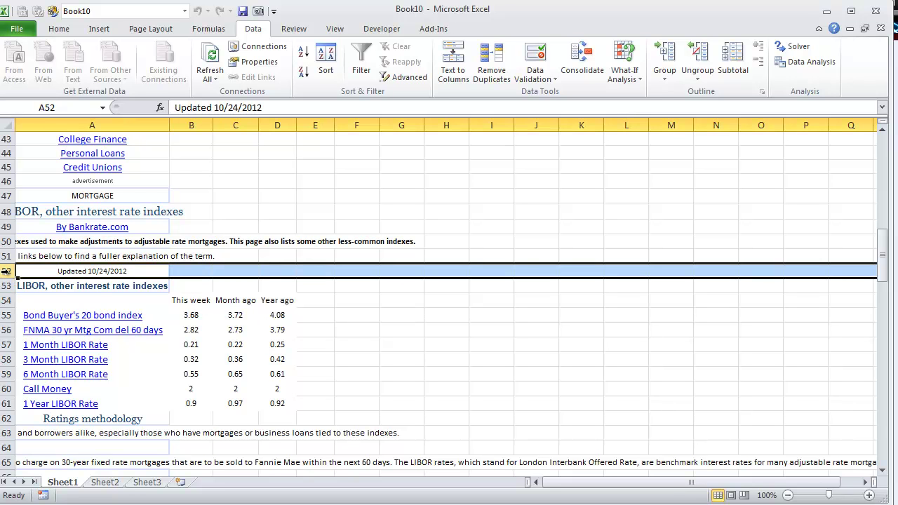
key("ctrl+shift+Home")
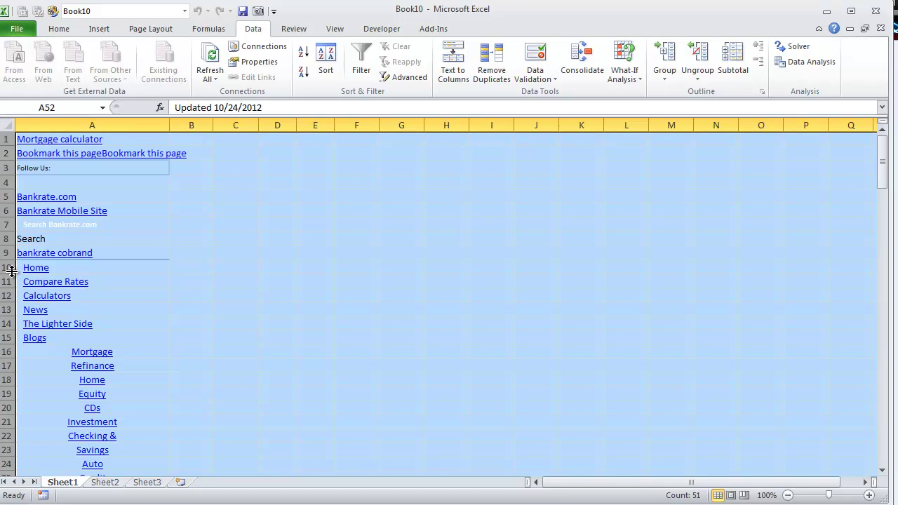
right_click(11, 270)
key("h")
Step: Hide rows 62 to 157 below the LIBOR rates table and return to the table's heading
key("Down")
key("Down")
key("Down")
key("Down")
key("Down")
key("Down")
key("Down")
key("Down")
key("Down")
key("Down")
key("Down")
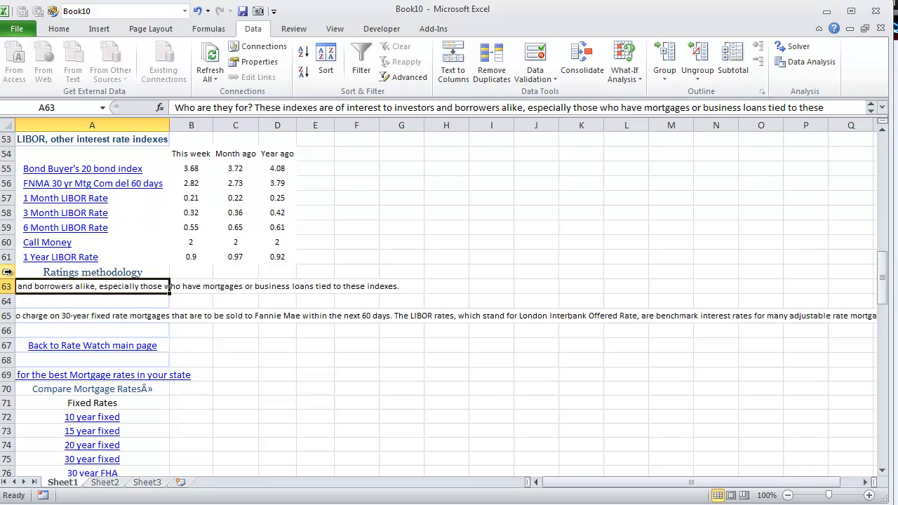
mouse_move(7, 272)
left_mouse_down()
mouse_move(7, 286)
mouse_move(11, 272)
left_mouse_up()
scroll(8, 272, "down", 20)
right_click(13, 275)
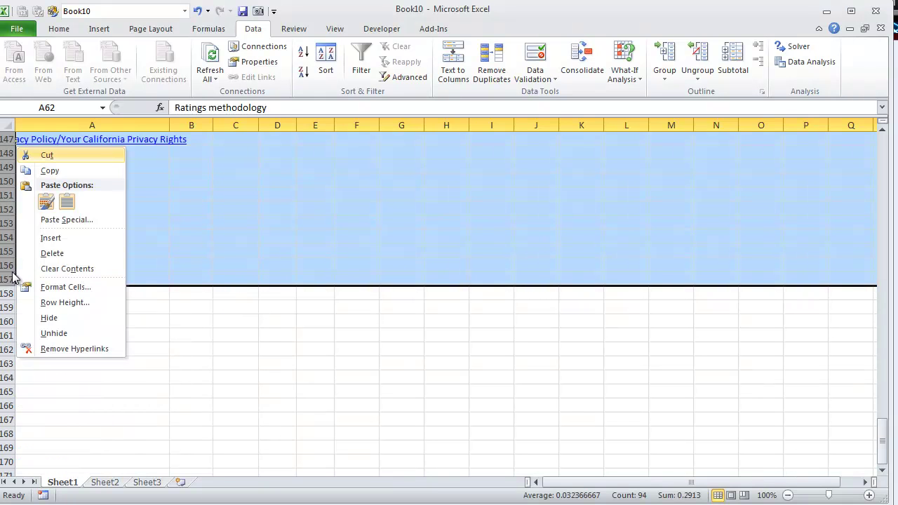
key("d")
key("Up")
key("Up")
key("Up")
key("Up")
key("Up")
key("Up")
key("Up")
key("Up")
key("Up")
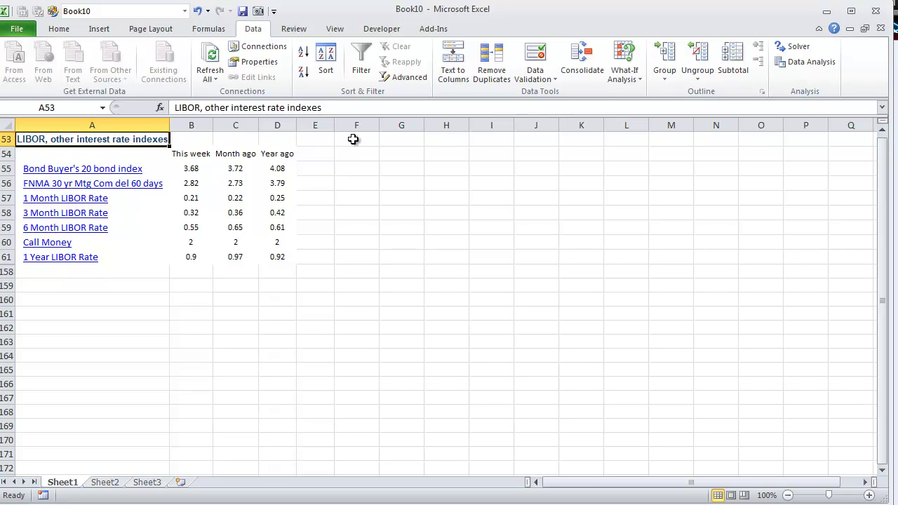
Step: Refresh the imported web query data from within the LIBOR rates table
right_click(241, 178)
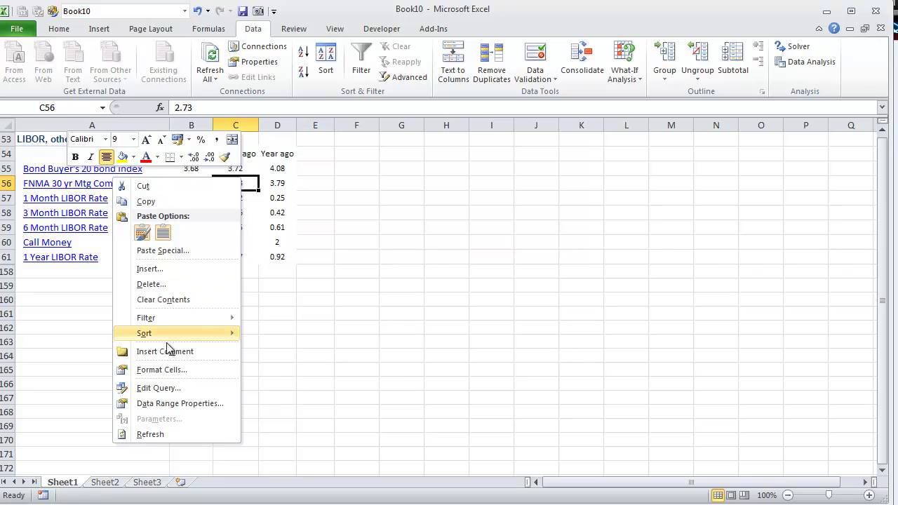
left_click(167, 431)
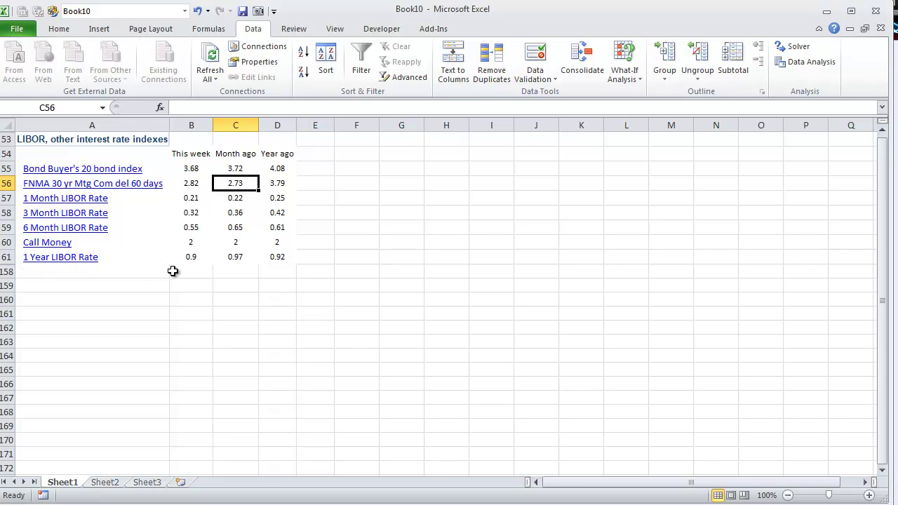
Step: Enter a formula in cell G56 that references this week's Bond Buyer's 20 bond index in cell B55
left_click(410, 187)
type("=")
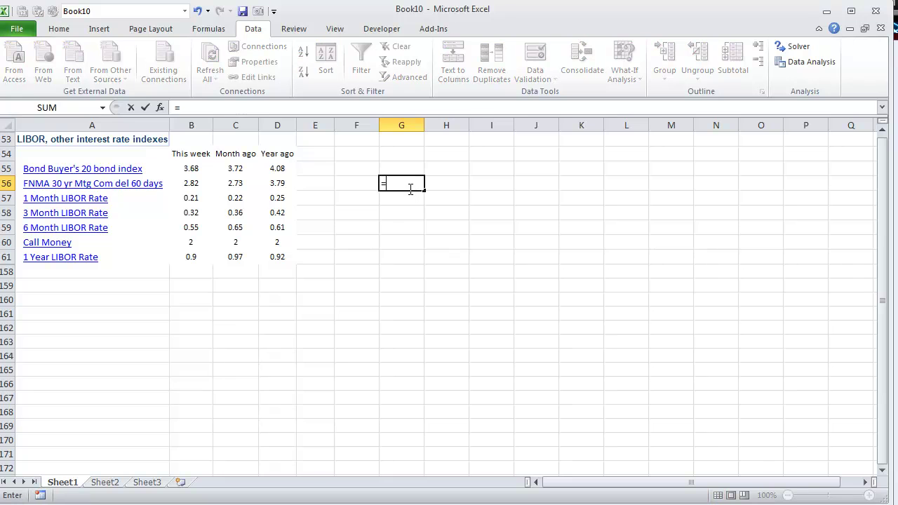
left_click(197, 174)
key("Return")
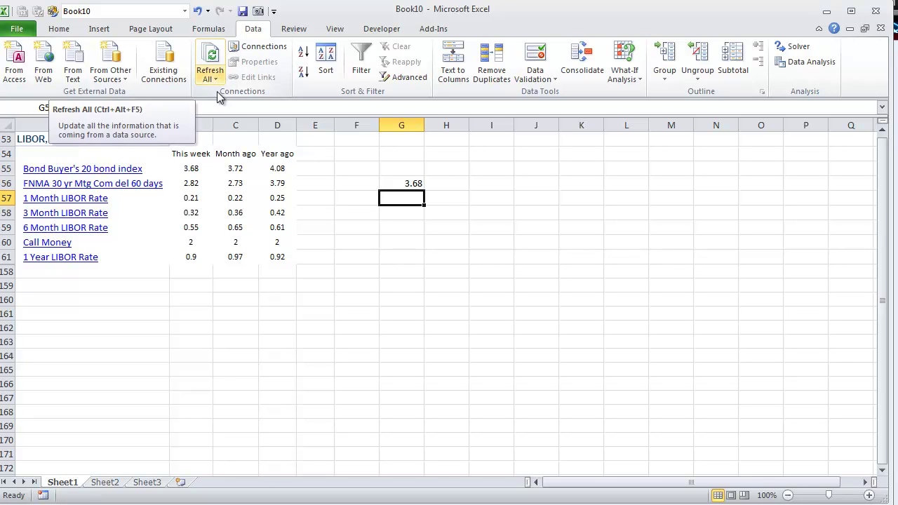
left_click(203, 313)
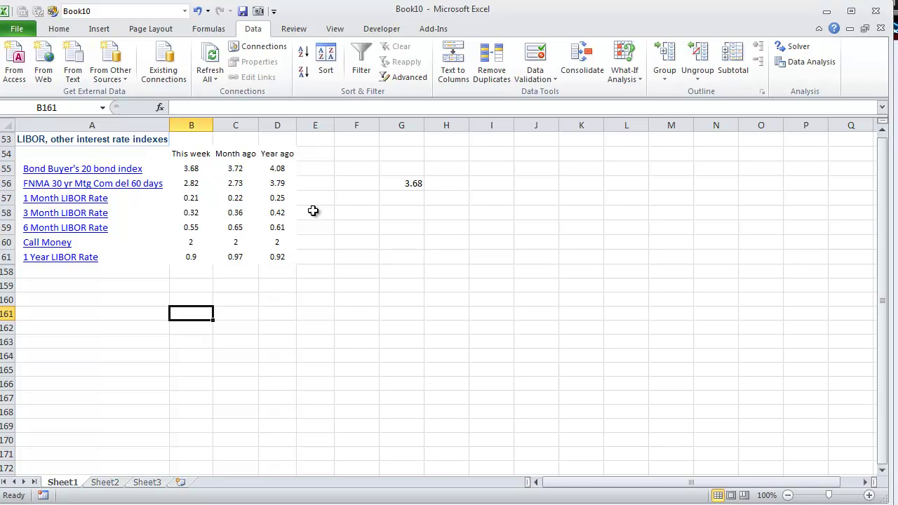
left_click(381, 217)
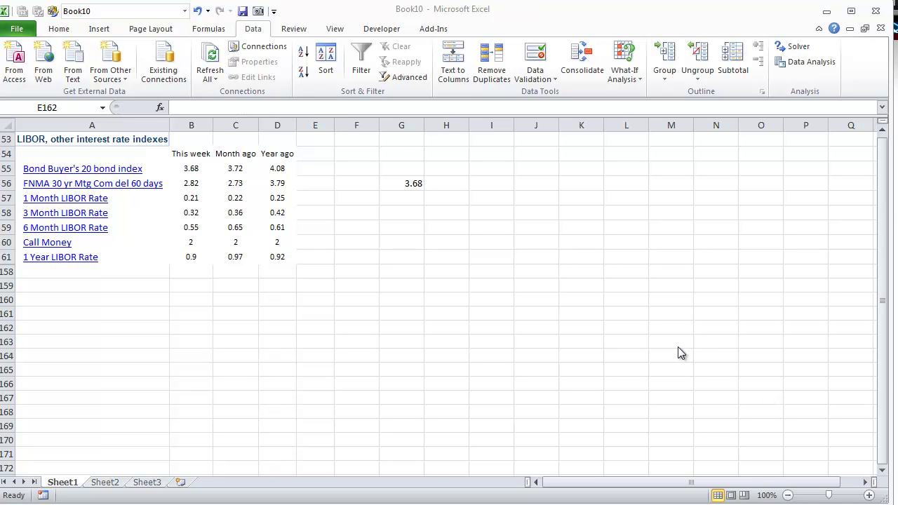
left_click(590, 288)
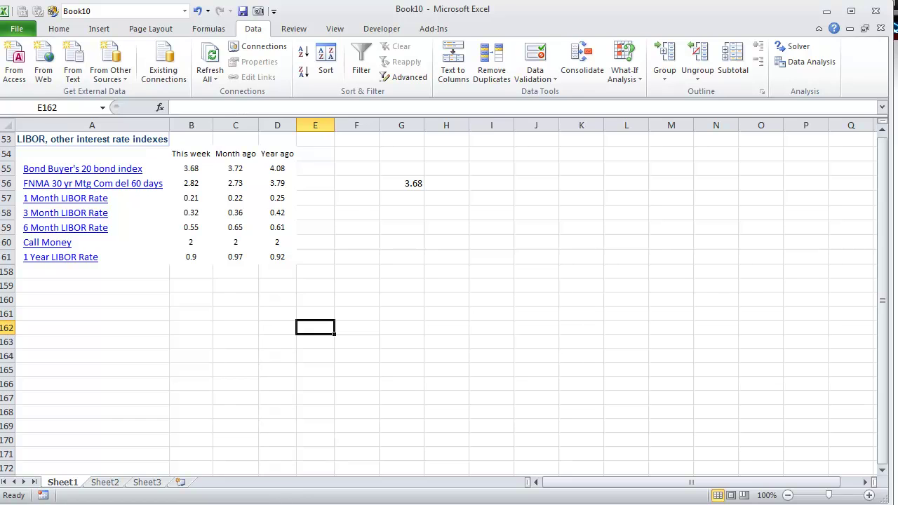
Step: Switch to Chrome to view the example code on the w3schools HTML table tag page, and return to Excel
left_click(211, 504)
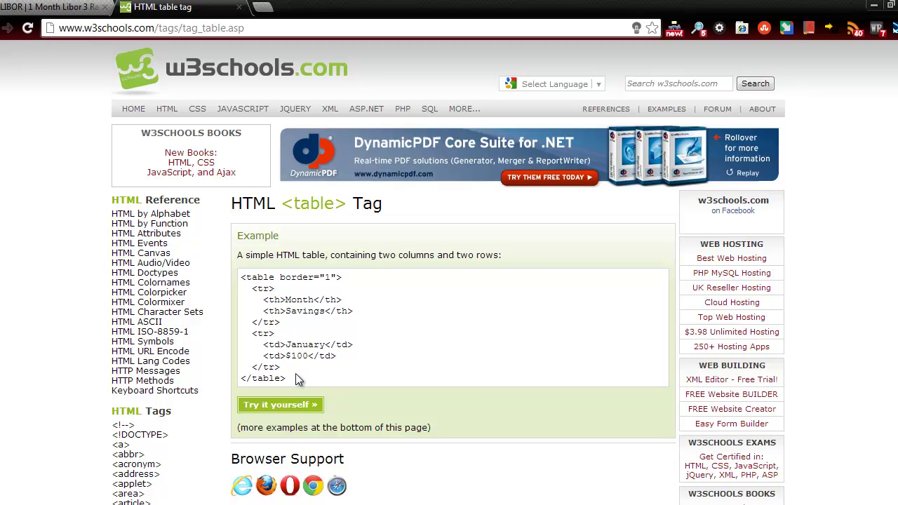
left_click(286, 504)
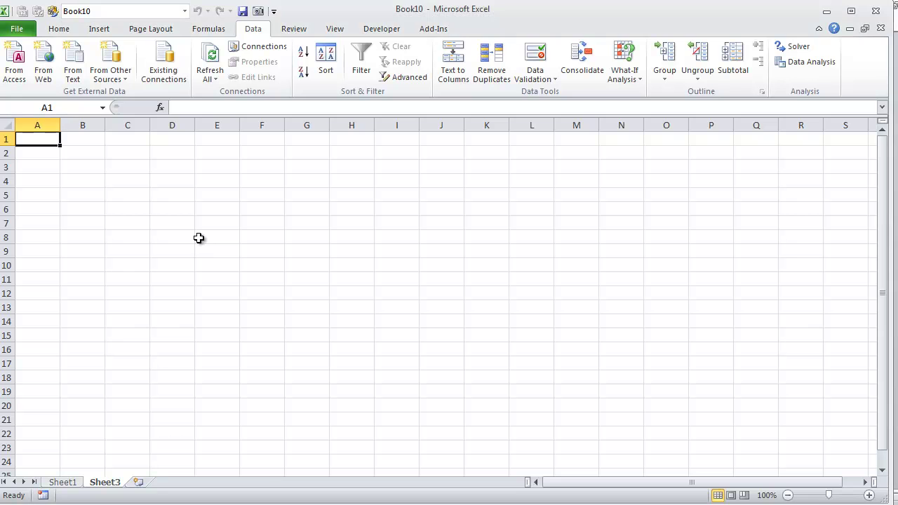
Step: Start a new web query on x-rates.com from cell A1 of Sheet3 and bring its currency rates table into view
left_click(56, 83)
type("x-rates.com")
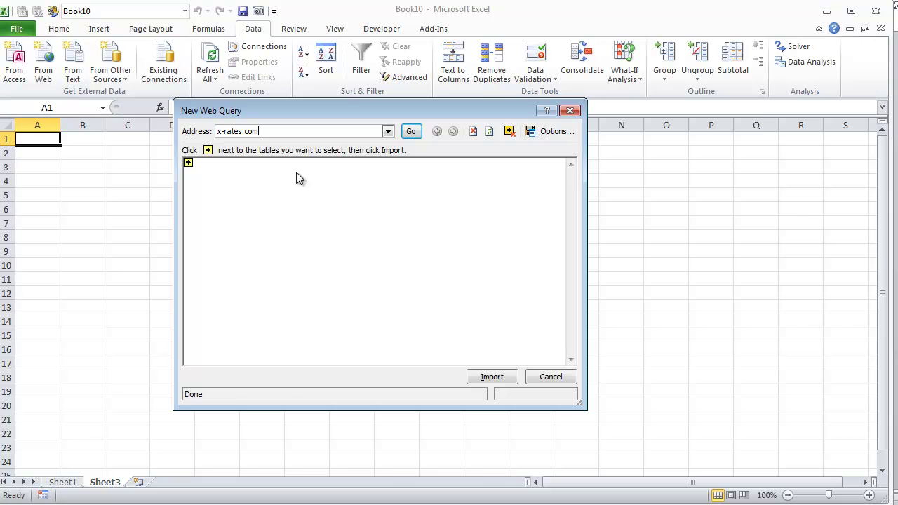
key("Return")
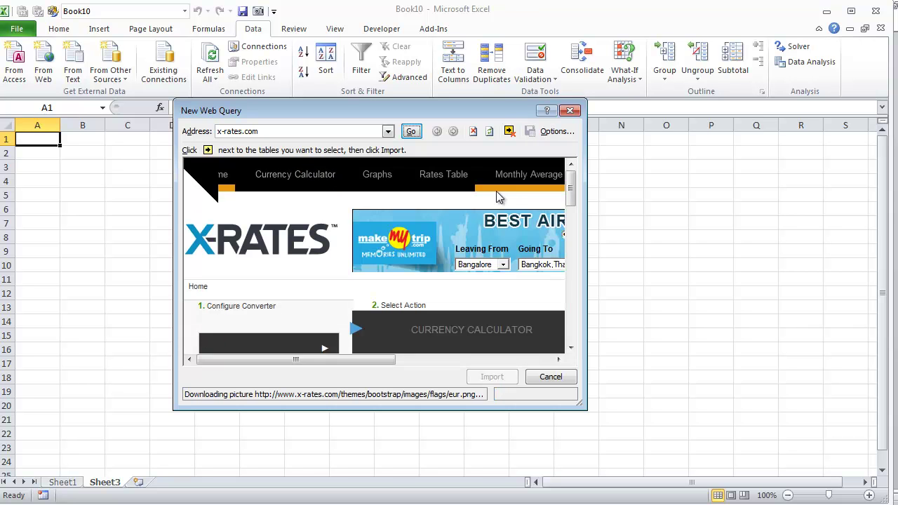
left_click_drag(571, 188, 584, 249)
left_click_drag(342, 361, 390, 364)
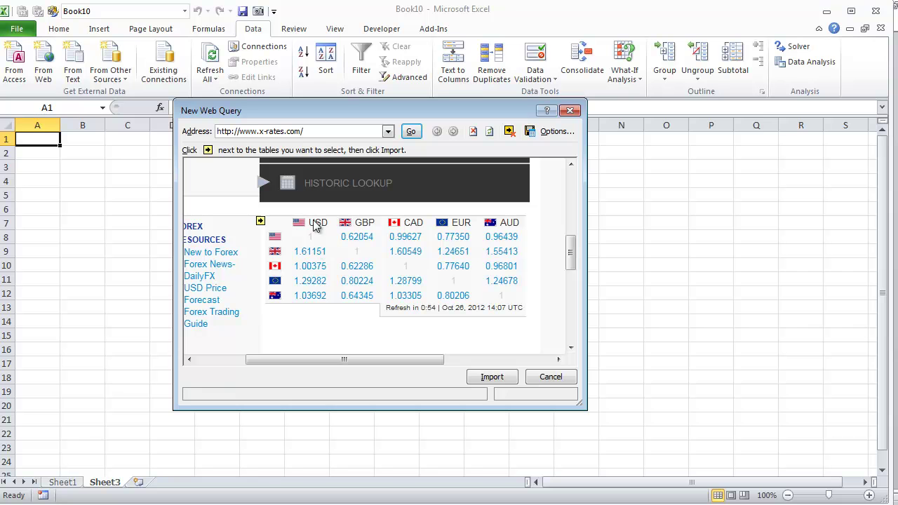
Step: Select the currency rates table, set the query to full HTML formatting, and import it at cell A1 of the existing worksheet
left_click(260, 223)
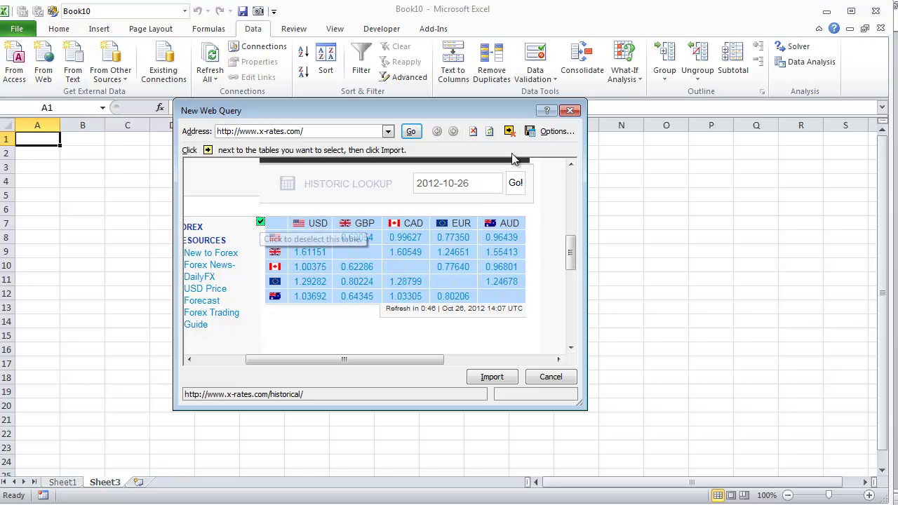
left_click(540, 131)
left_click(309, 223)
left_click(390, 341)
left_click(492, 378)
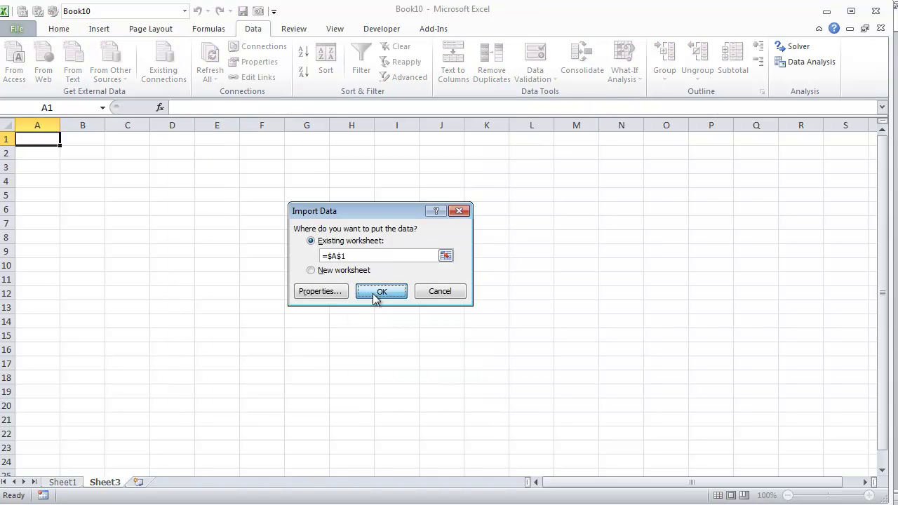
left_click(379, 292)
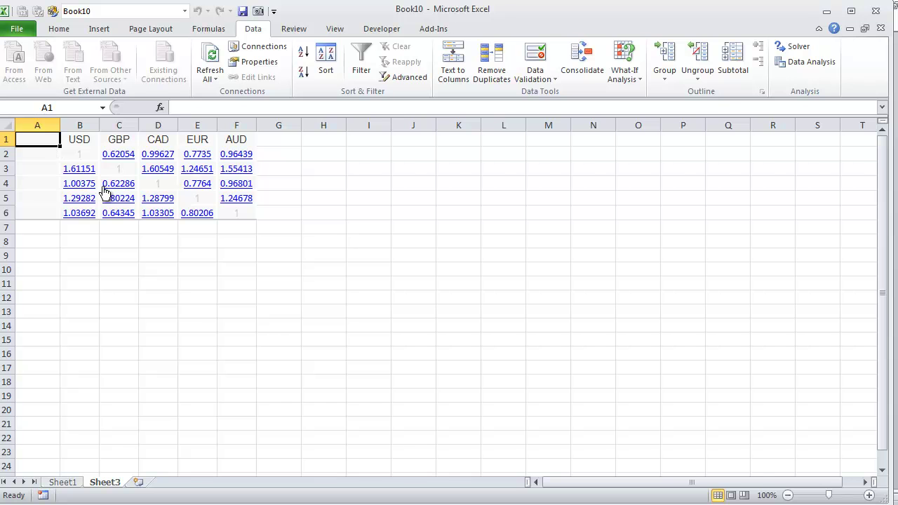
Step: Enter a formula in cell I3 that references the AUD rate in cell F3
left_click(53, 154)
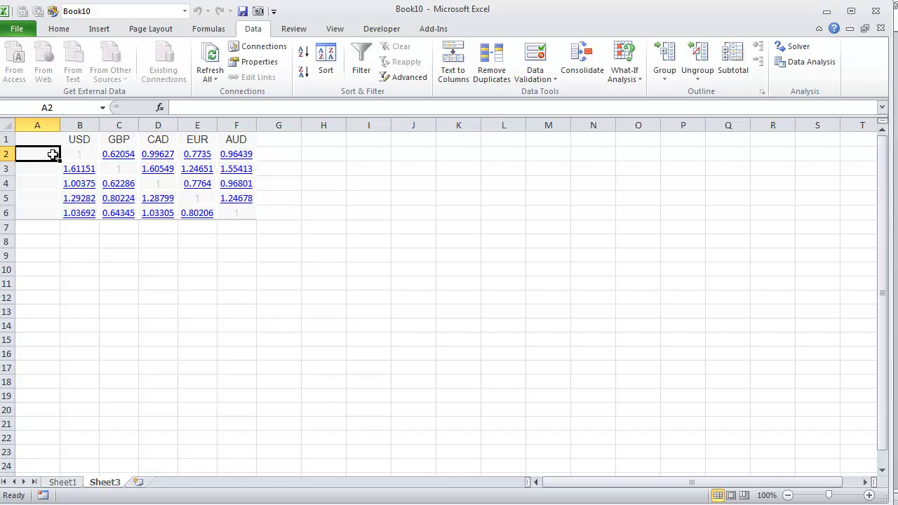
left_click(359, 165)
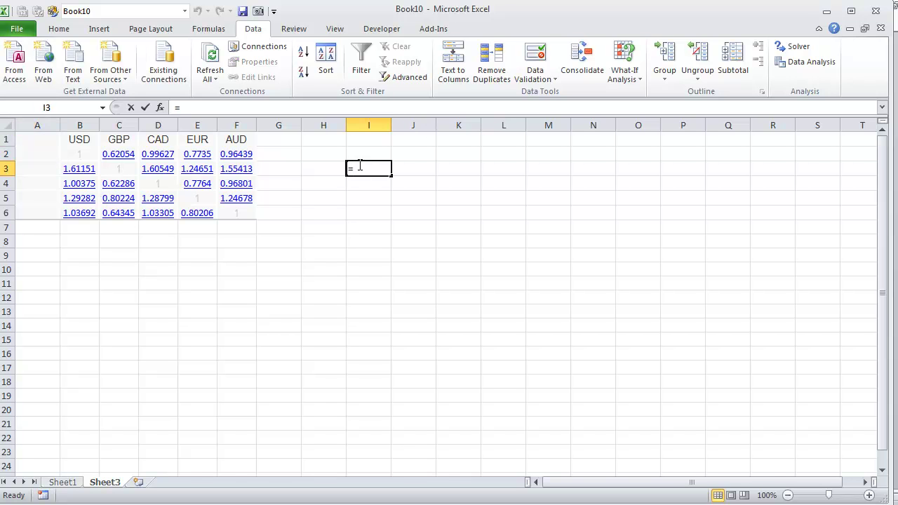
type("=")
key("Left")
key("Left")
key("Left")
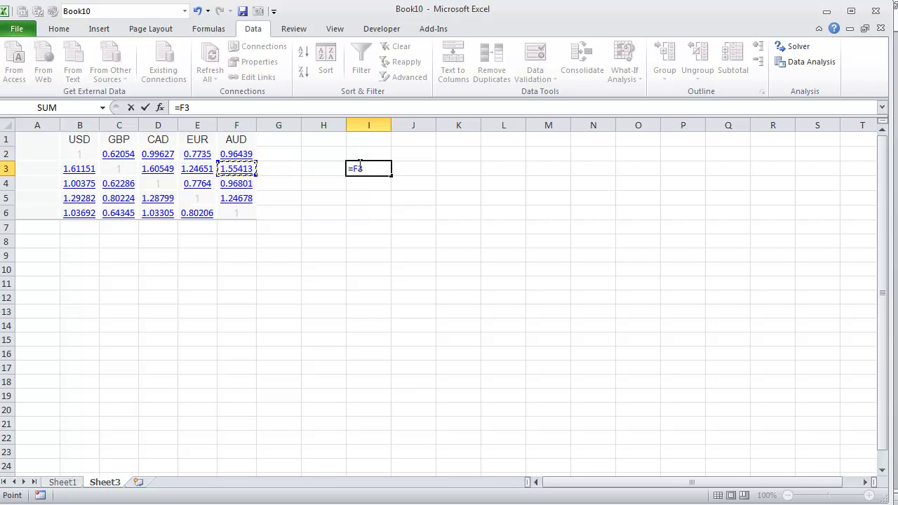
key("Return")
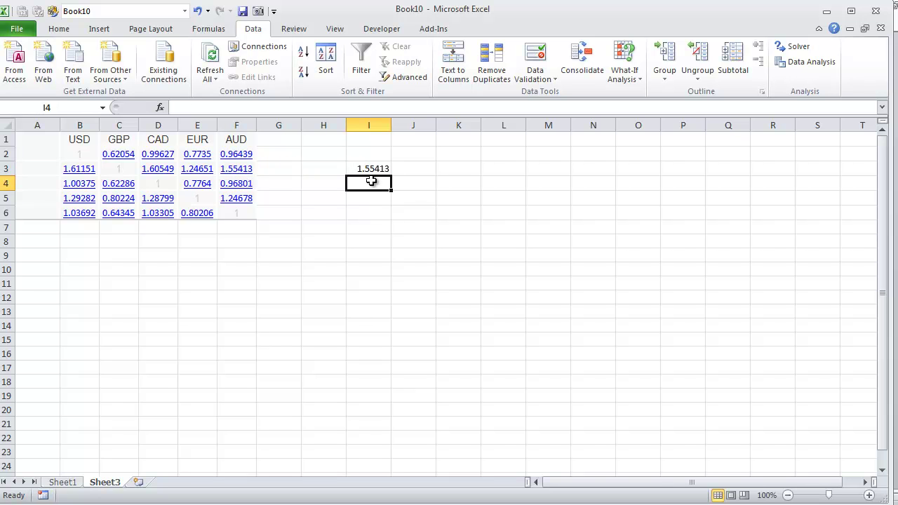
Step: Refresh the imported x-rates data from cell A2 within the query range
left_click(51, 154)
right_click(52, 153)
key("Down")
key("Down")
key("Down")
key("Down")
key("Down")
key("Down")
key("Down")
key("Down")
key("Down")
key("Down")
key("Down")
key("Down")
key("Down")
key("Return")
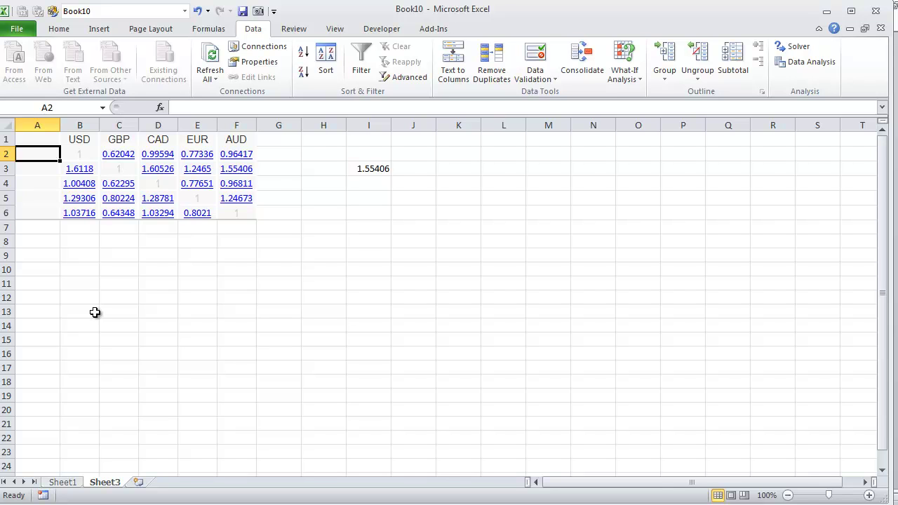
Step: Try enabling timed refresh in the x-rates data range properties and cancel the changes
right_click(41, 167)
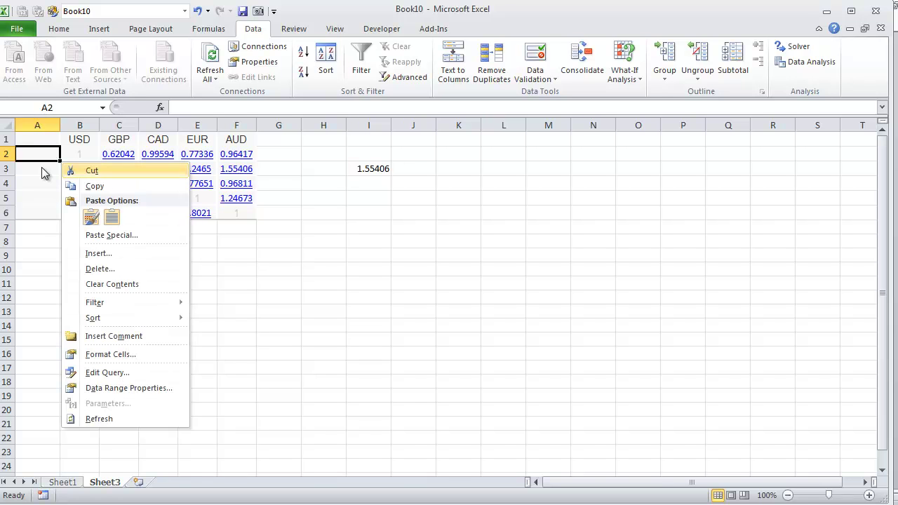
left_click(122, 389)
left_click(56, 312)
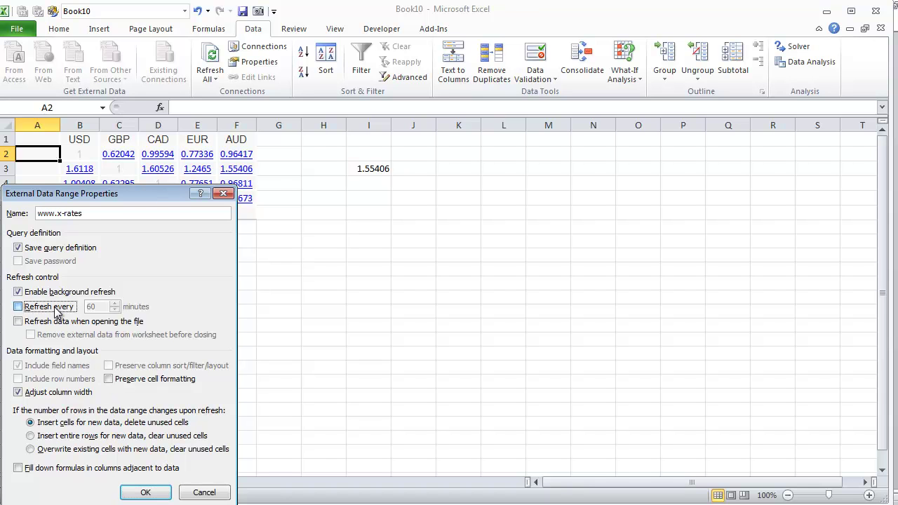
double_click(98, 307)
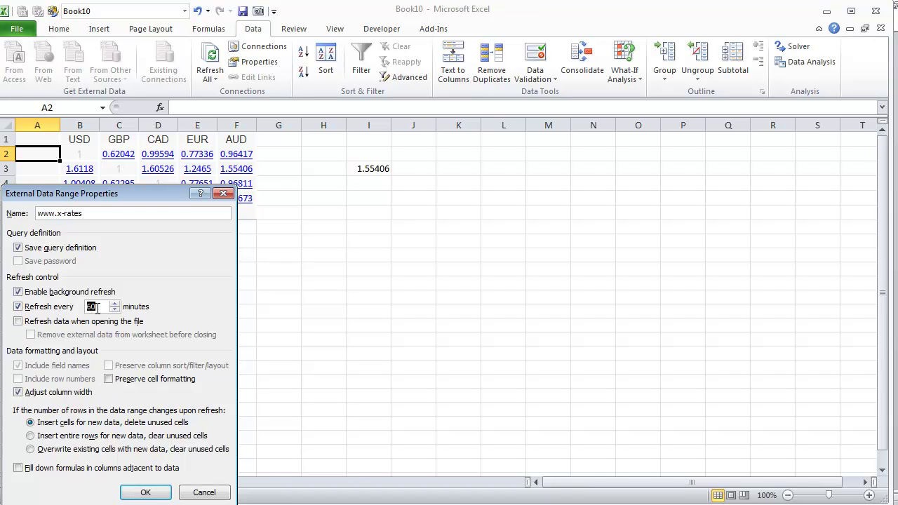
left_click(202, 491)
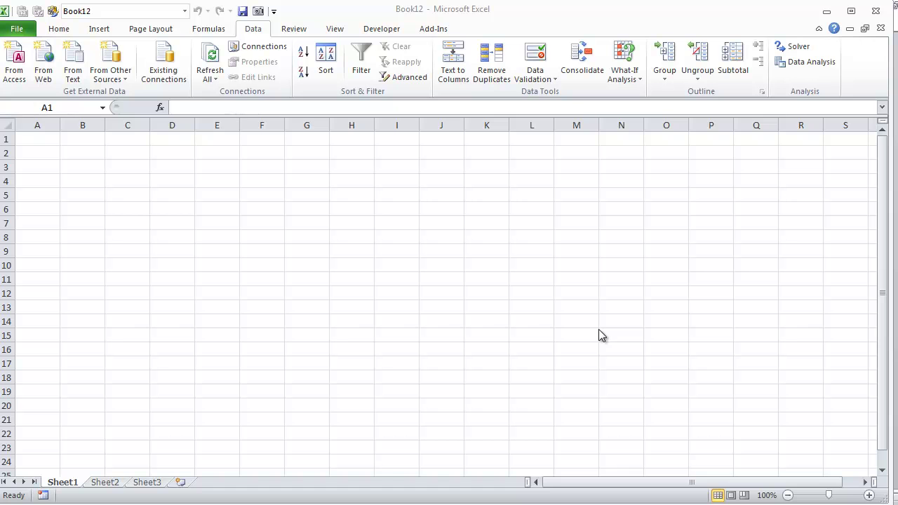
Step: Start a web query on oanda.com in the blank workbook and open the site's Live Exchange Rates page to examine the Major Pairs table
left_click(44, 68)
left_click(44, 68)
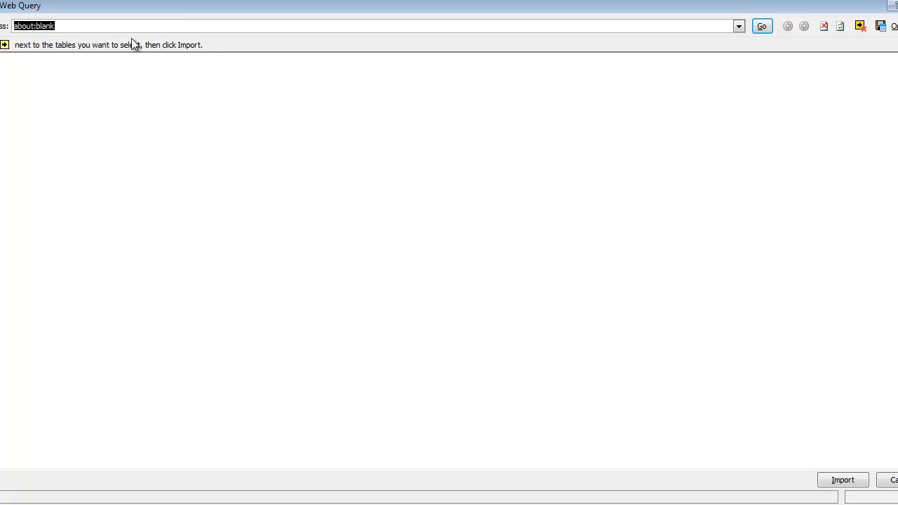
type("oanda.com")
key("Return")
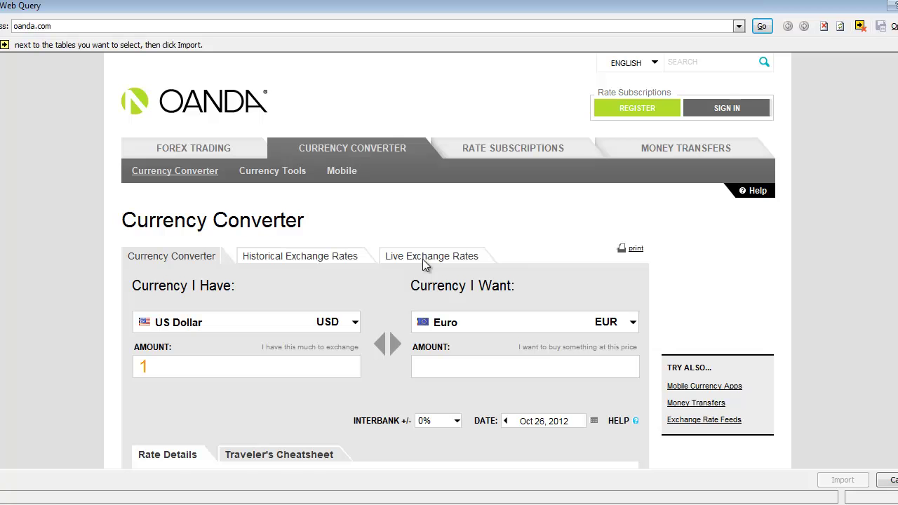
left_click(422, 259)
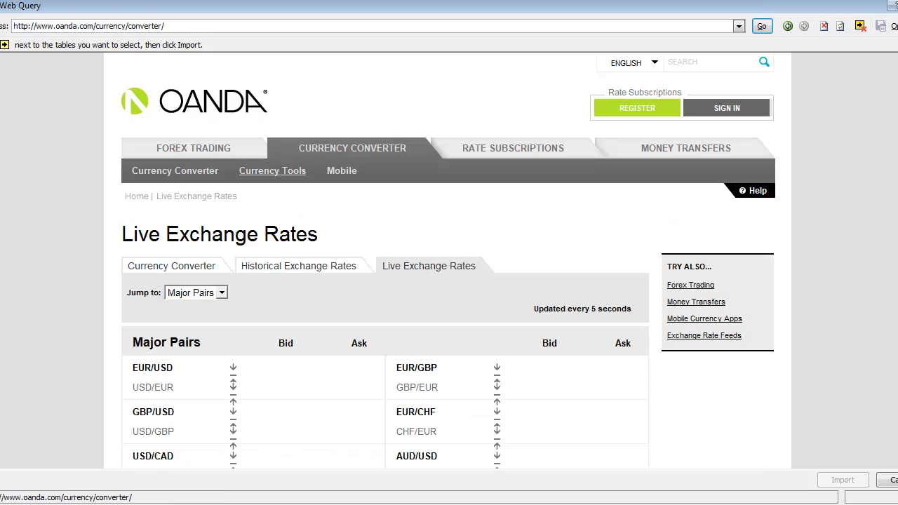
scroll(449, 260, "down", 5)
scroll(378, 272, "up", 4)
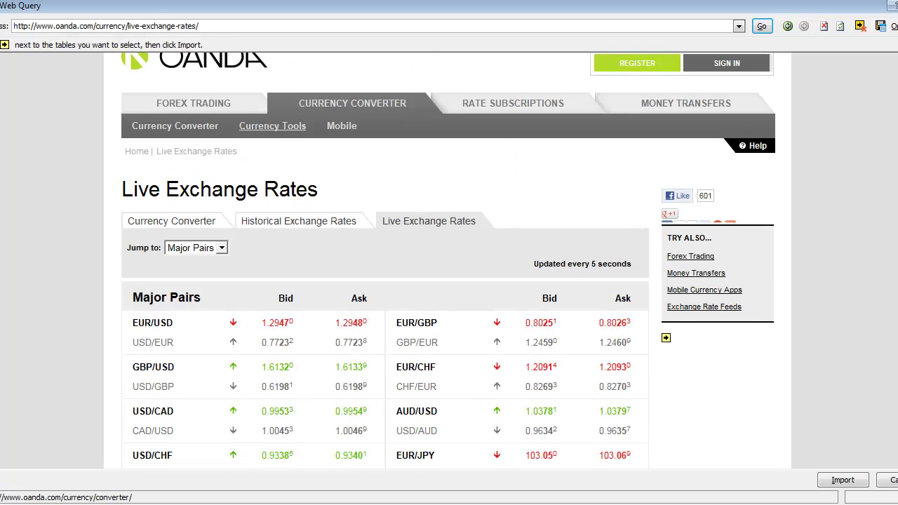
scroll(379, 272, "down", 1)
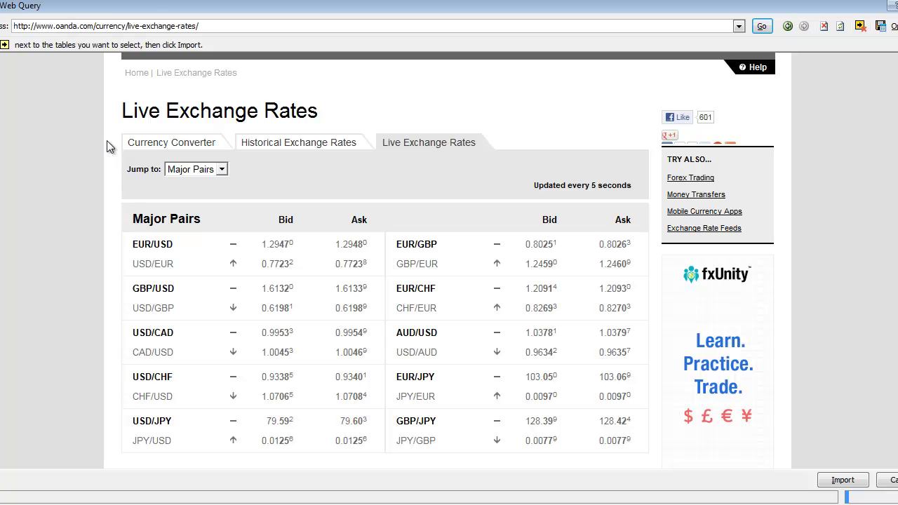
scroll(4, 81, "up", 2)
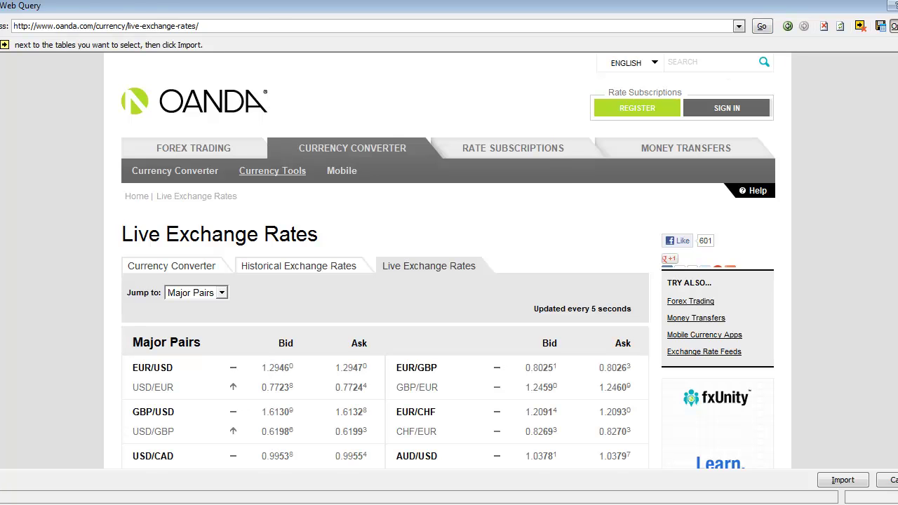
Step: Set the query to full HTML formatting and import the Live Exchange Rates page at cell A1 of the existing worksheet
left_click(894, 26)
left_click(404, 222)
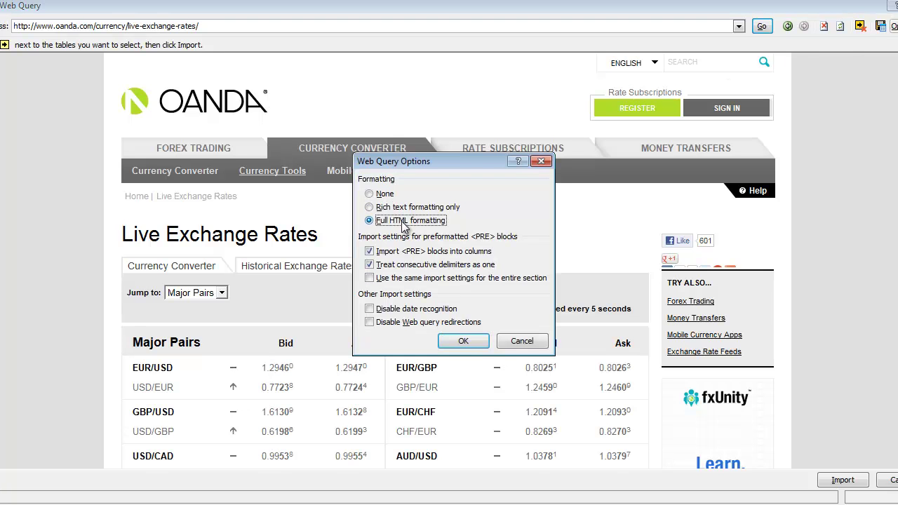
left_click(471, 341)
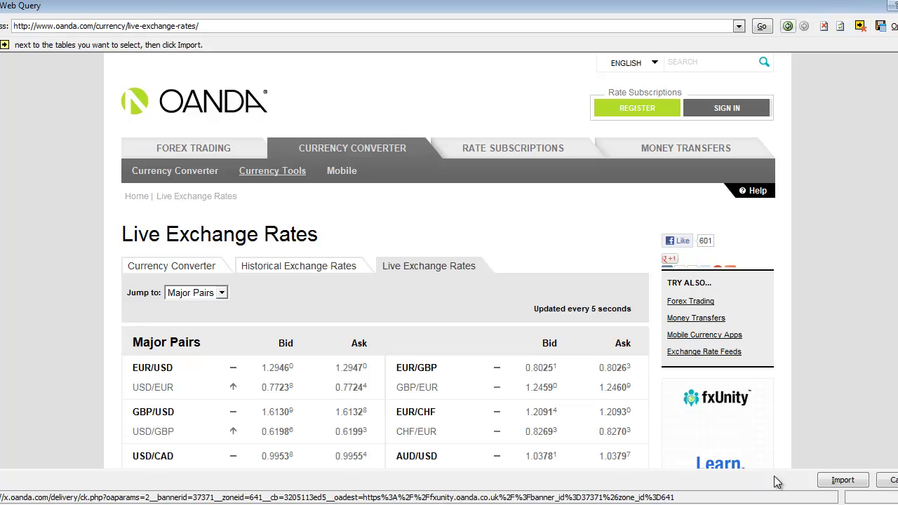
left_click(831, 477)
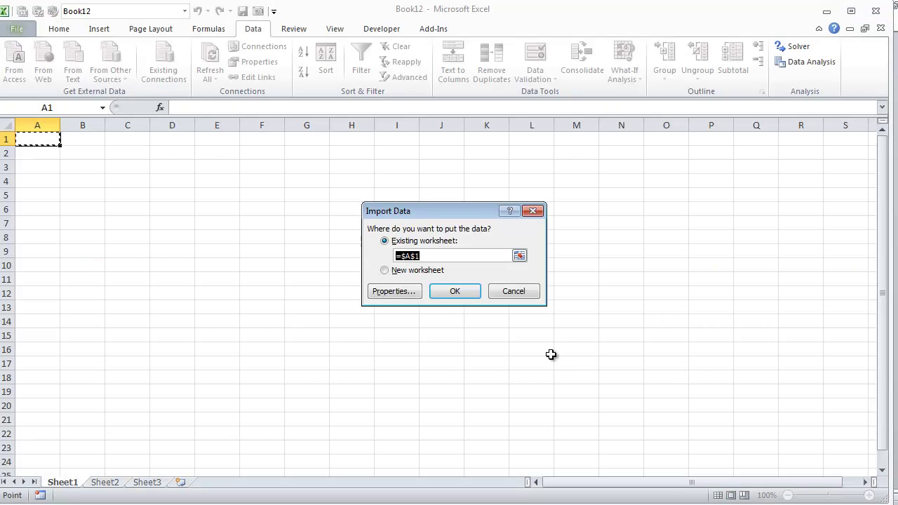
left_click(446, 292)
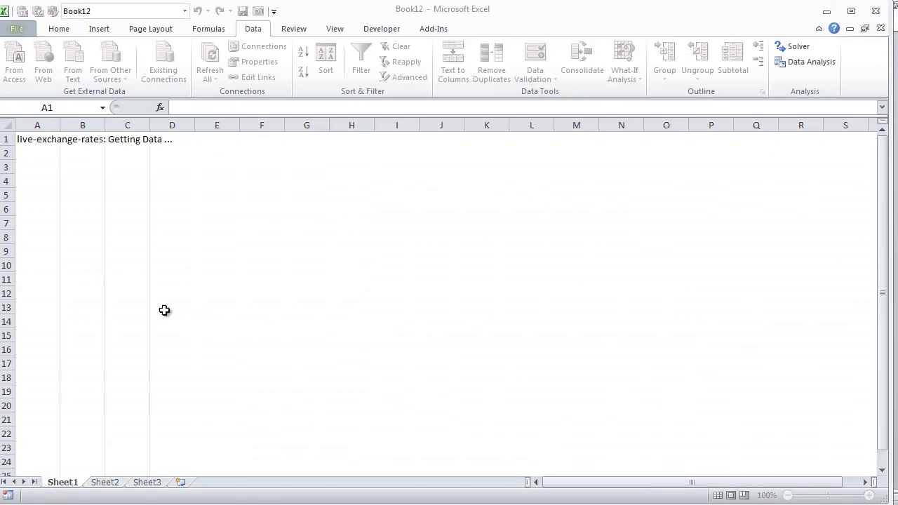
left_click(164, 310)
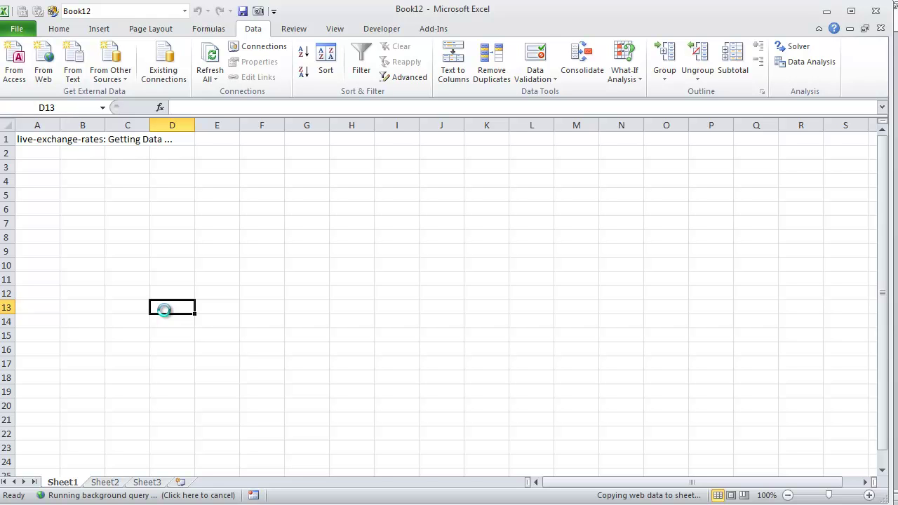
Step: Examine the imported OANDA rows for bid and ask values beside the currency pairs
left_click(80, 303)
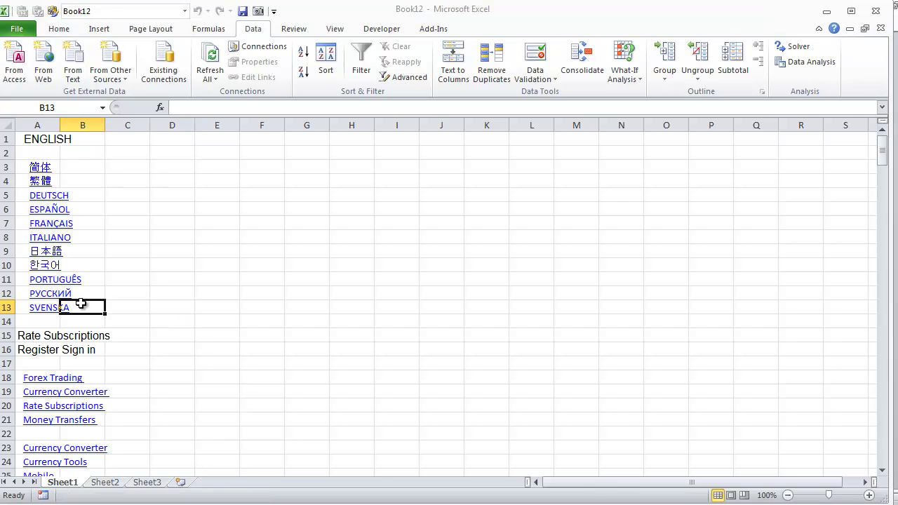
key("Page_Down")
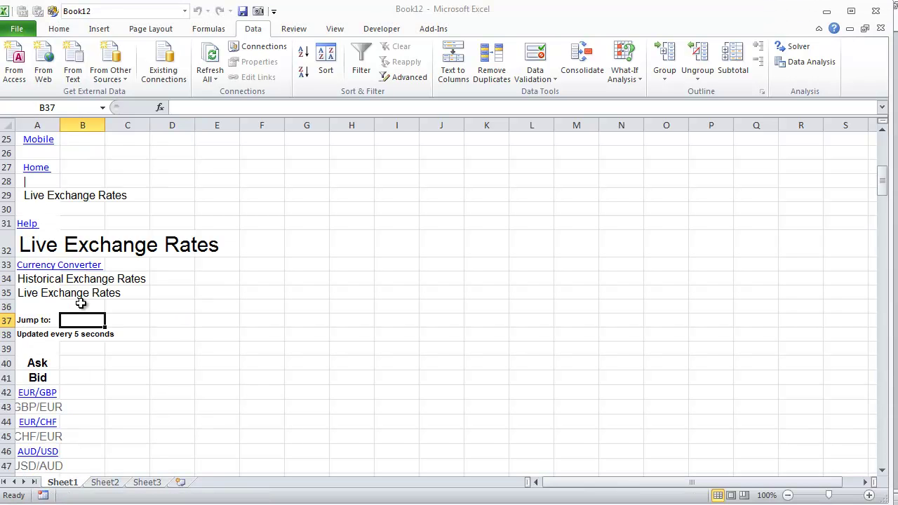
key("Down")
key("Down")
key("Down")
key("Down")
key("Down")
key("Down")
key("Down")
key("Down")
key("Down")
key("Down")
key("Down")
key("Down")
key("Down")
key("Down")
key("Down")
key("Down")
key("Down")
key("Down")
key("Down")
key("Down")
key("Down")
key("Down")
key("Down")
key("Up")
key("Up")
key("Up")
key("Up")
key("Up")
key("Up")
key("Up")
key("Up")
key("Up")
key("Up")
key("Up")
key("Up")
key("Up")
key("Up")
key("Up")
key("Up")
key("Up")
key("Up")
key("Up")
key("Up")
key("Down")
key("Down")
key("Down")
key("Down")
key("Down")
key("Down")
key("Down")
key("Down")
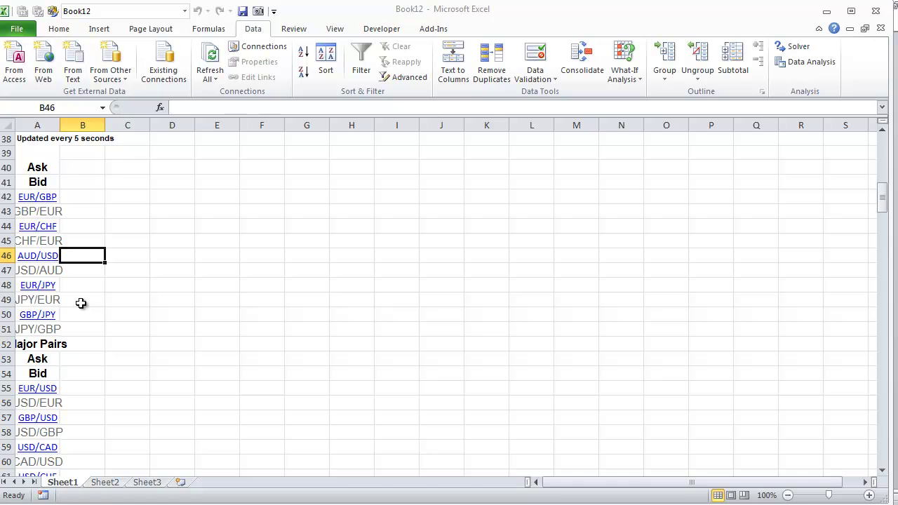
Step: Switch to Chrome to view the Google search results for burpsuite
left_click(446, 326)
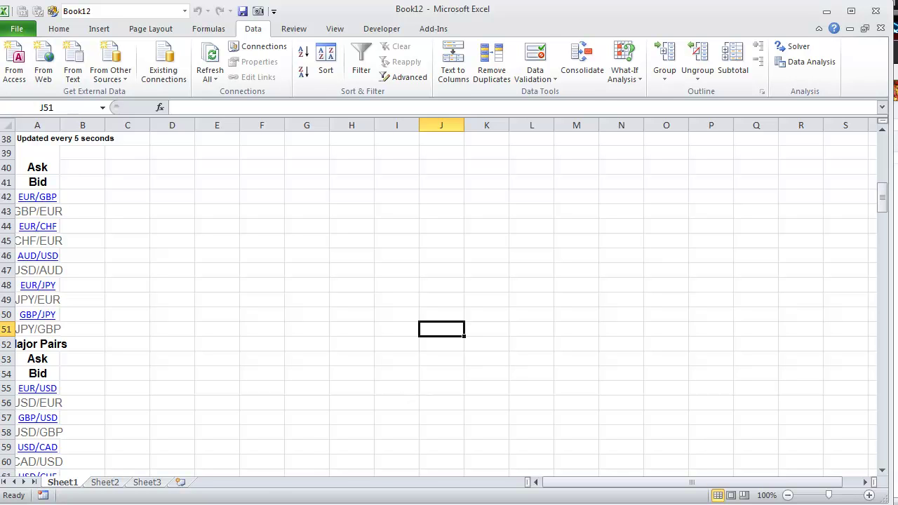
left_click(211, 502)
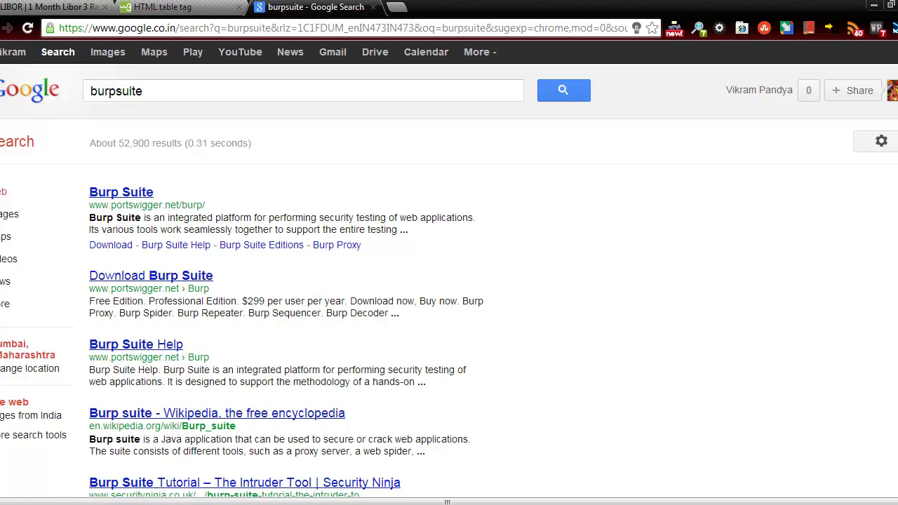
Step: Switch to SmoothDraw and sketch a computer labelled "Computer", a handwritten "Server", and two opposing horizontal arrows between them
left_click(255, 504)
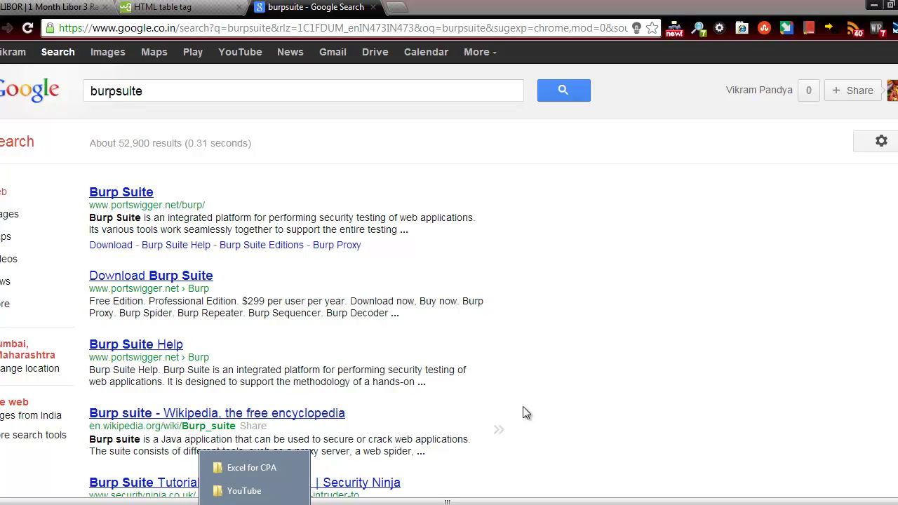
left_click(570, 395)
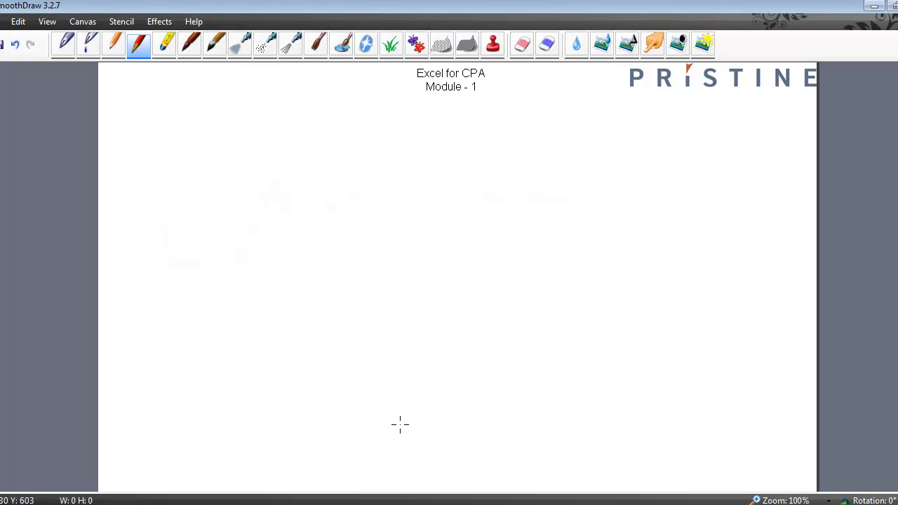
mouse_move(173, 178)
left_mouse_down()
mouse_move(198, 171)
mouse_move(180, 196)
mouse_move(166, 192)
mouse_move(200, 211)
mouse_move(211, 190)
mouse_move(189, 194)
left_mouse_up()
left_click_drag(168, 222, 271, 230)
mouse_move(274, 200)
left_mouse_down()
mouse_move(401, 203)
mouse_move(380, 216)
left_mouse_up()
mouse_move(390, 185)
left_mouse_down()
mouse_move(277, 184)
mouse_move(298, 179)
left_mouse_up()
mouse_move(430, 187)
left_mouse_down()
mouse_move(418, 198)
mouse_move(489, 186)
mouse_move(500, 200)
left_mouse_up()
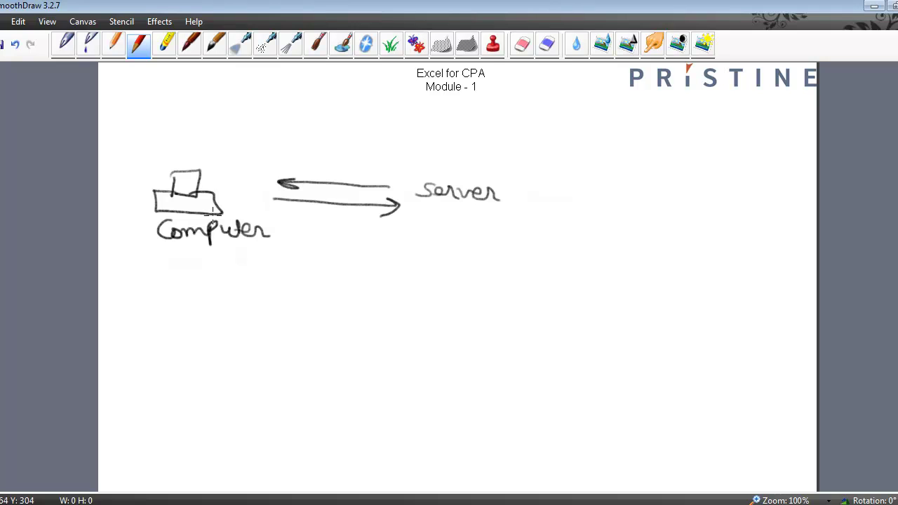
Step: Label the arrow towards the server "Request" and the returning arrow "Sends Data", and write a note below the computer
mouse_move(285, 208)
left_mouse_down()
mouse_move(288, 219)
mouse_move(359, 214)
left_mouse_up()
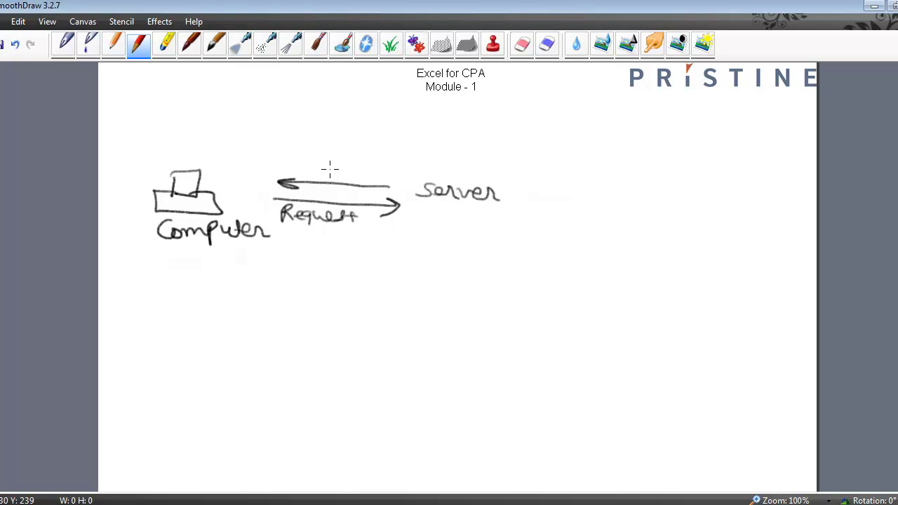
mouse_move(310, 166)
left_mouse_down()
mouse_move(332, 179)
mouse_move(353, 168)
mouse_move(402, 168)
mouse_move(395, 163)
left_mouse_up()
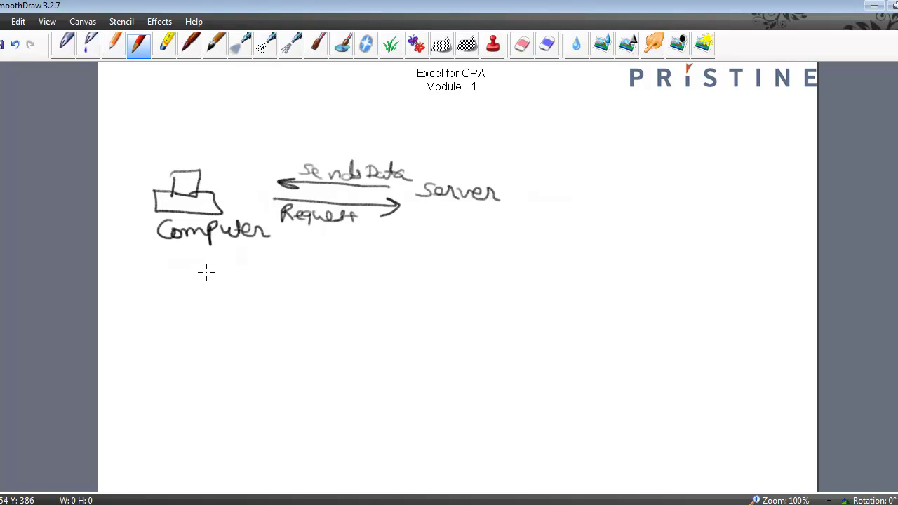
left_click_drag(200, 268, 222, 269)
mouse_move(211, 269)
left_mouse_down()
mouse_move(211, 280)
mouse_move(237, 286)
mouse_move(270, 278)
left_mouse_up()
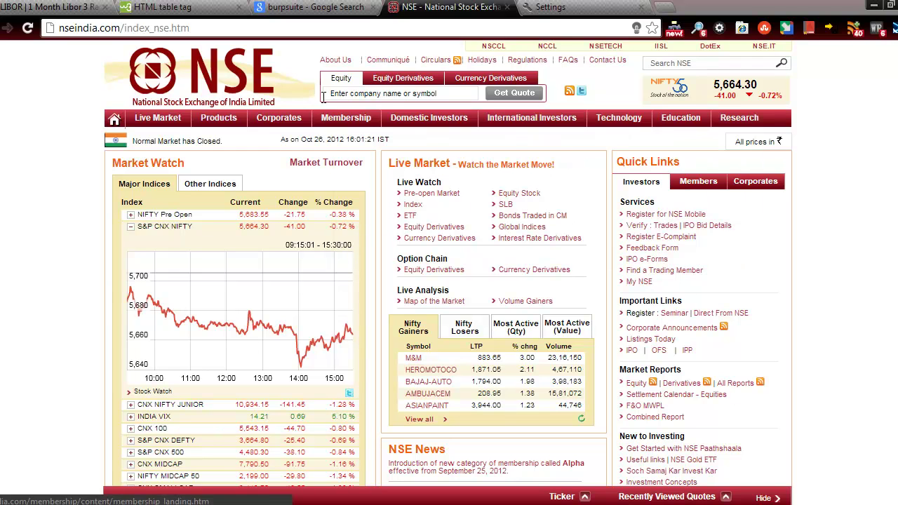
Step: Look up the equity quote for Reliance Industries Limited on the NSE site and show its historical data
left_click(346, 95)
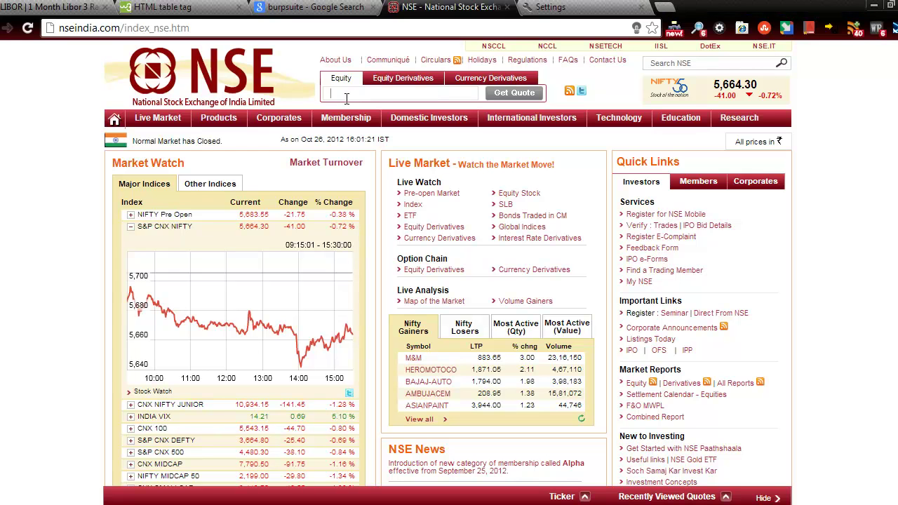
type("reliance i")
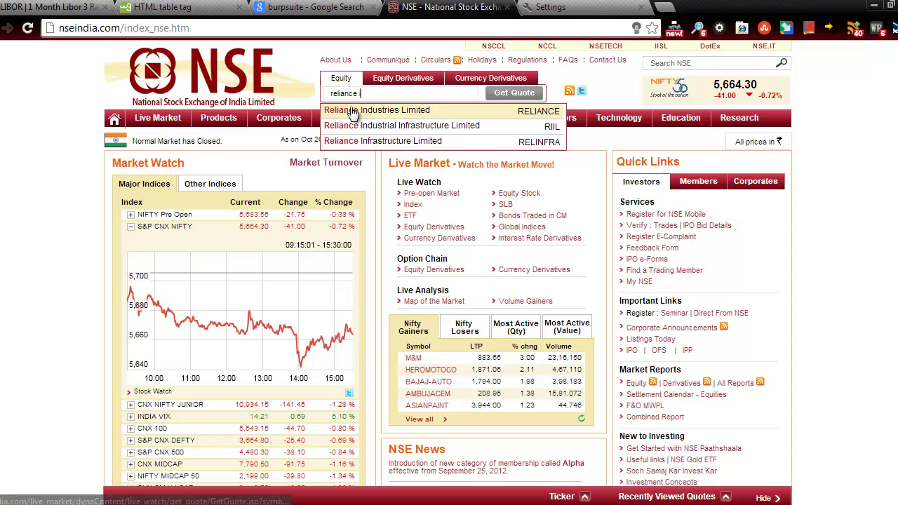
left_click(344, 109)
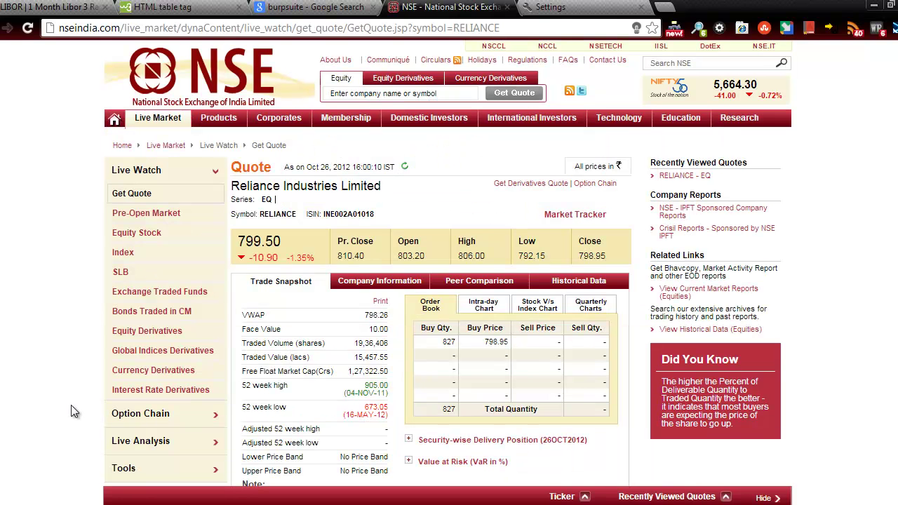
left_click(542, 282)
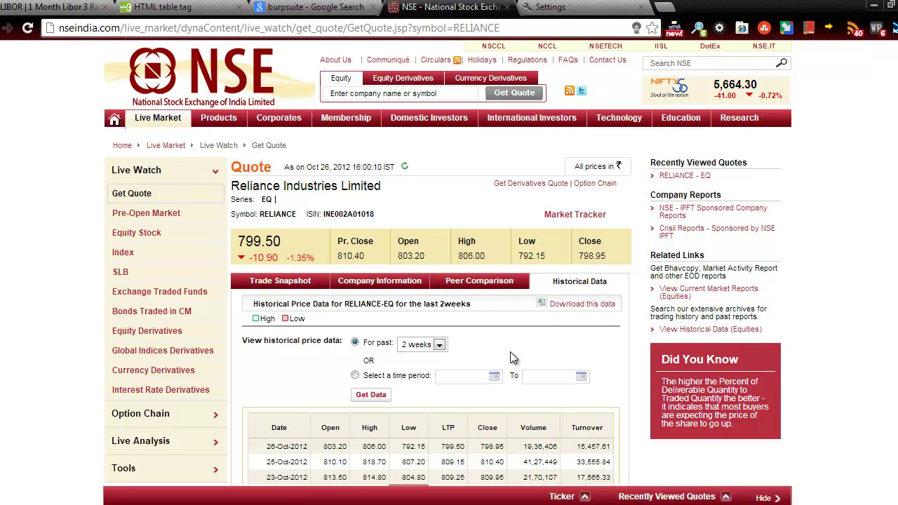
Step: Choose a custom time period for the historical prices and set its start date to 01-Jan-2012
left_click(355, 376)
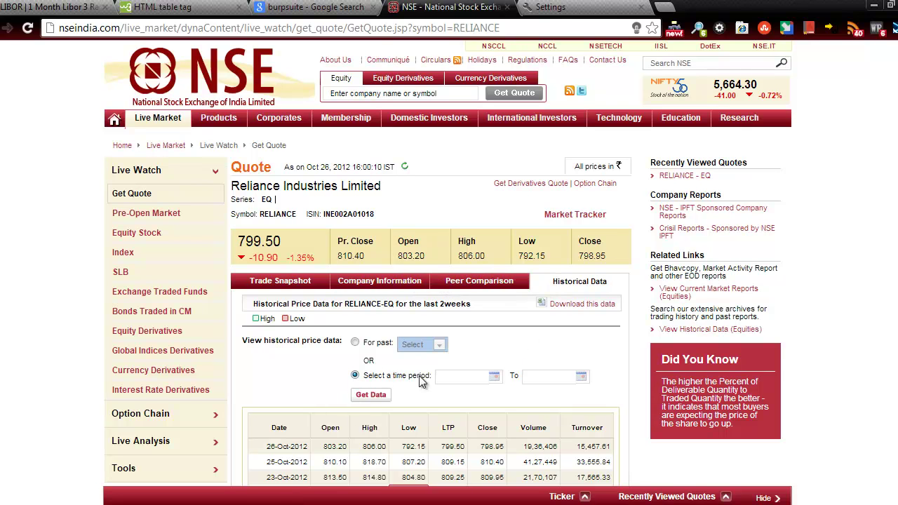
left_click(495, 378)
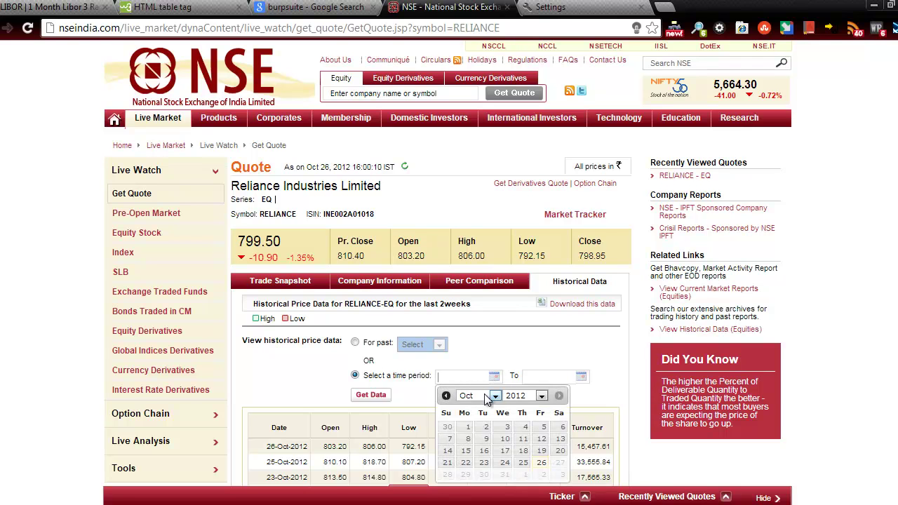
left_click(491, 396)
left_click(478, 407)
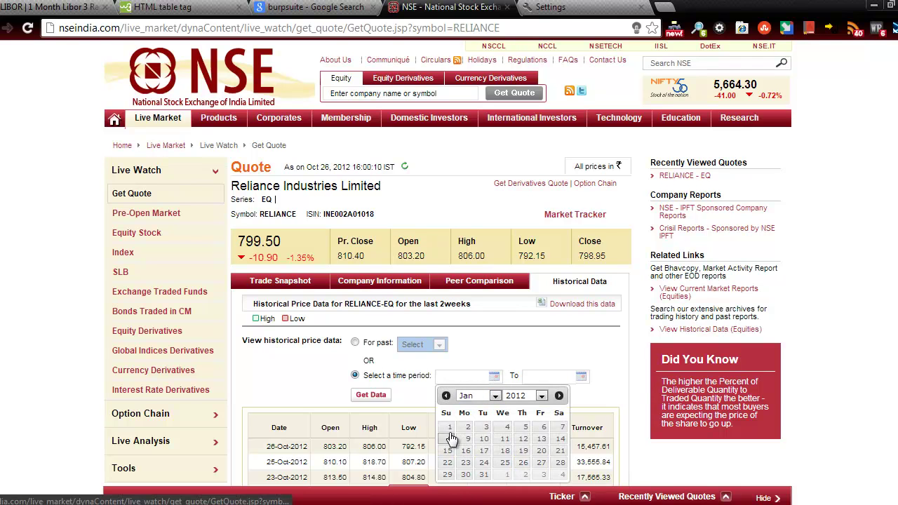
left_click(448, 427)
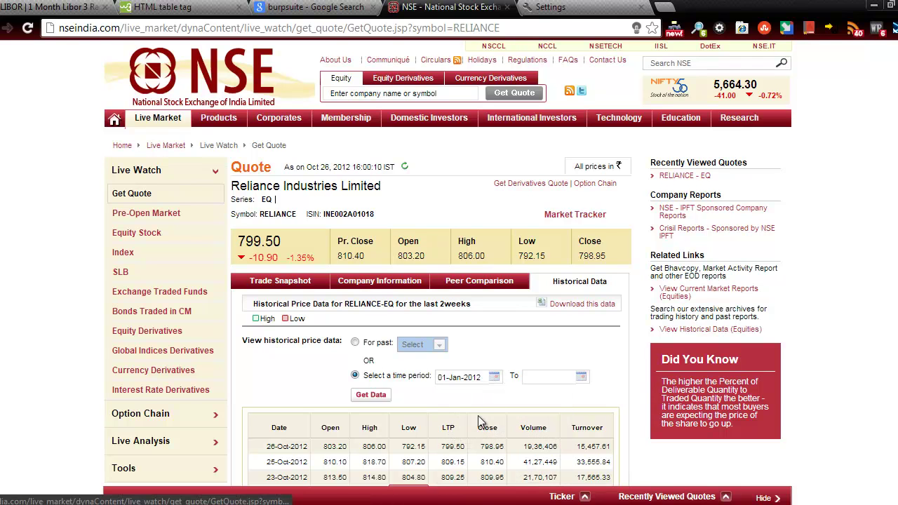
Step: Set the period's end date to 30-Sep-2012, then load and review the historical price table
left_click(584, 378)
left_click(562, 396)
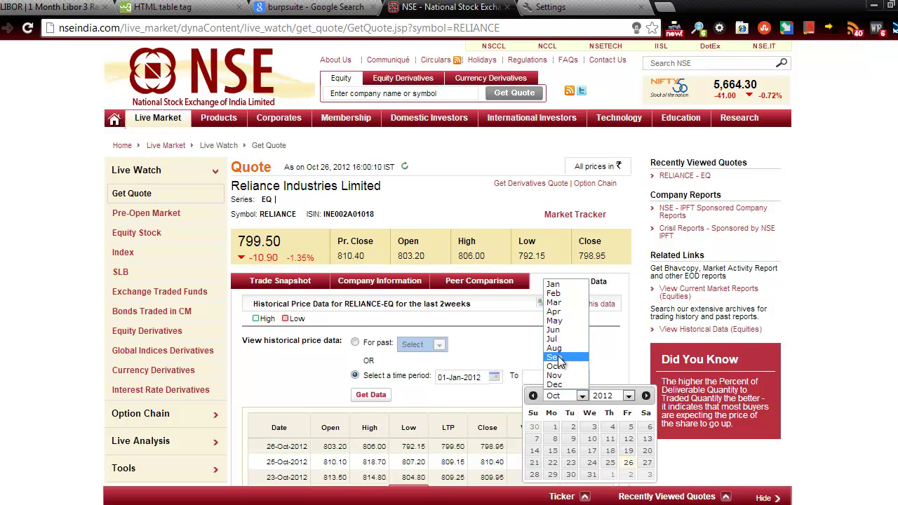
left_click(556, 358)
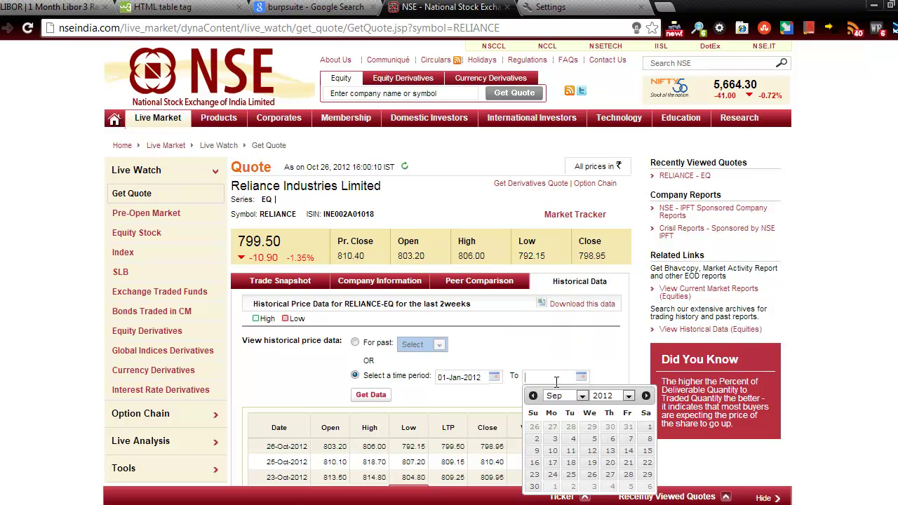
left_click(535, 487)
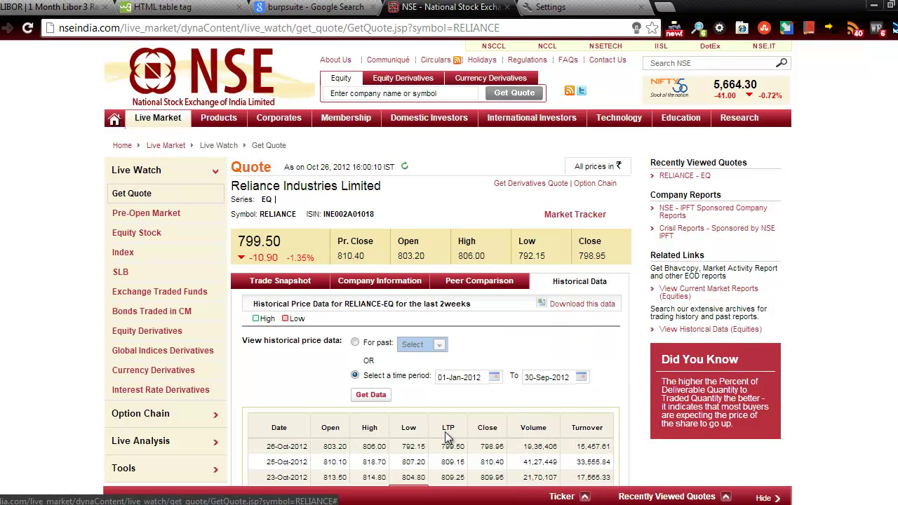
left_click(370, 395)
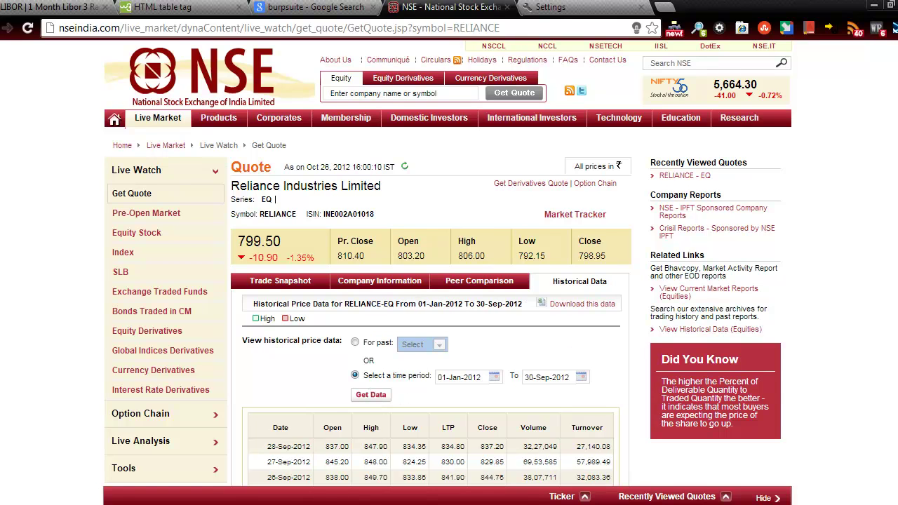
scroll(370, 314, "down", 4)
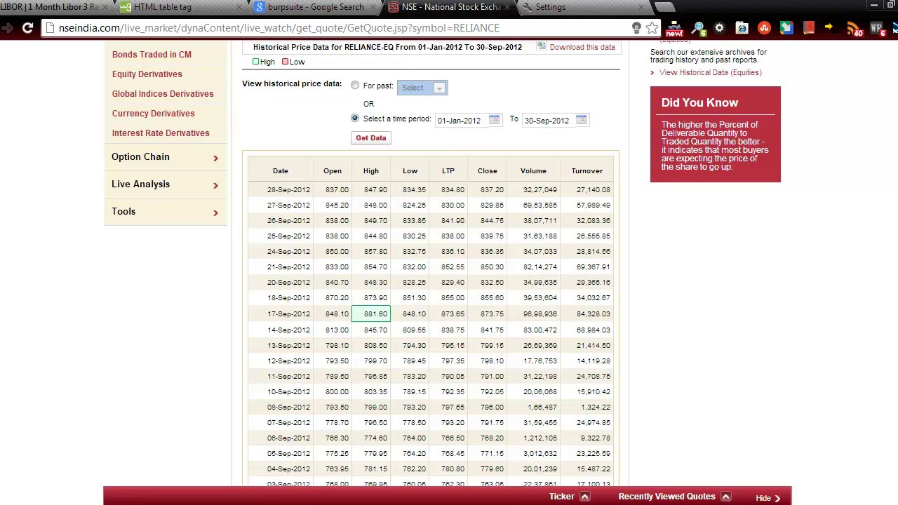
scroll(363, 317, "up", 2)
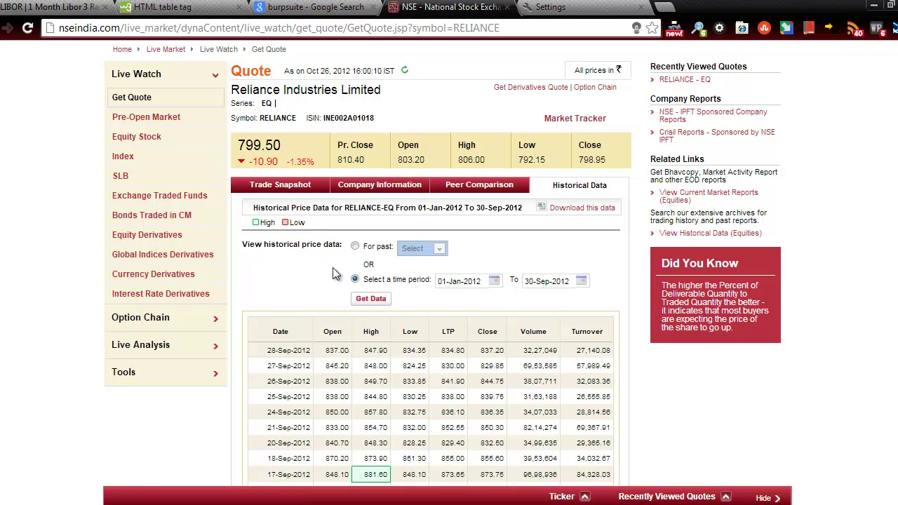
Step: Load the copied NSE quote address in a new Excel web query, view its Historical Data section, and close the query
left_click(168, 28)
key("ctrl+c")
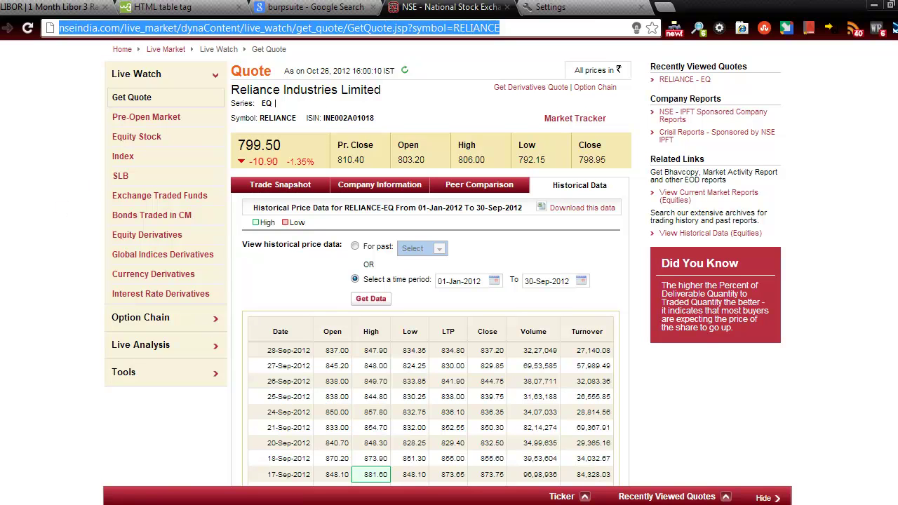
key("alt+Tab")
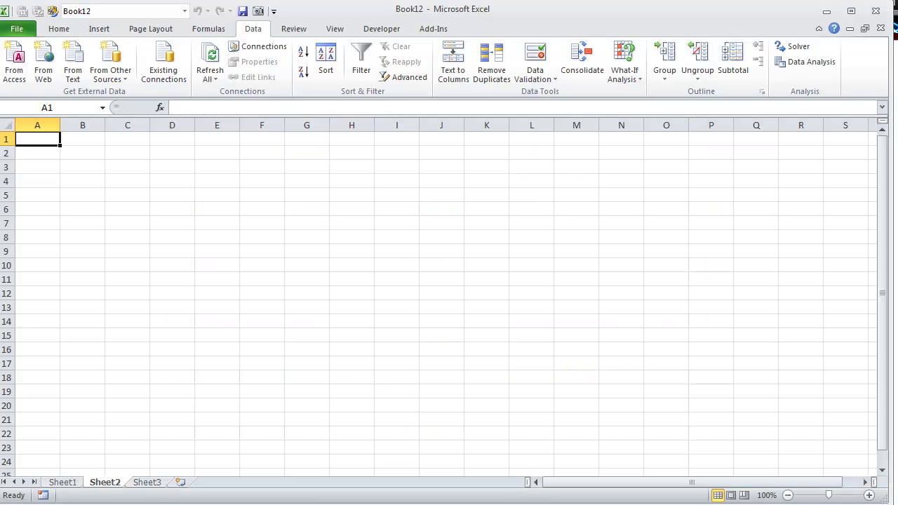
left_click(42, 65)
key("ctrl+v")
key("Return")
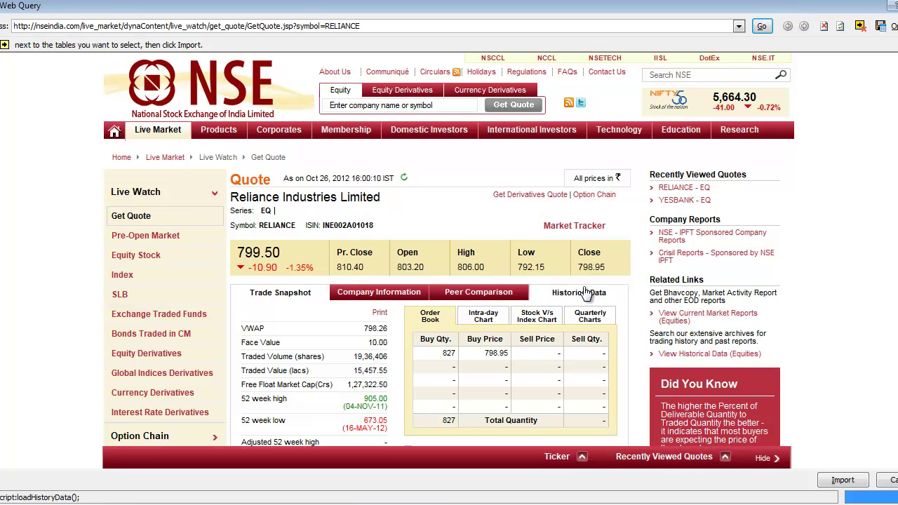
left_click(586, 293)
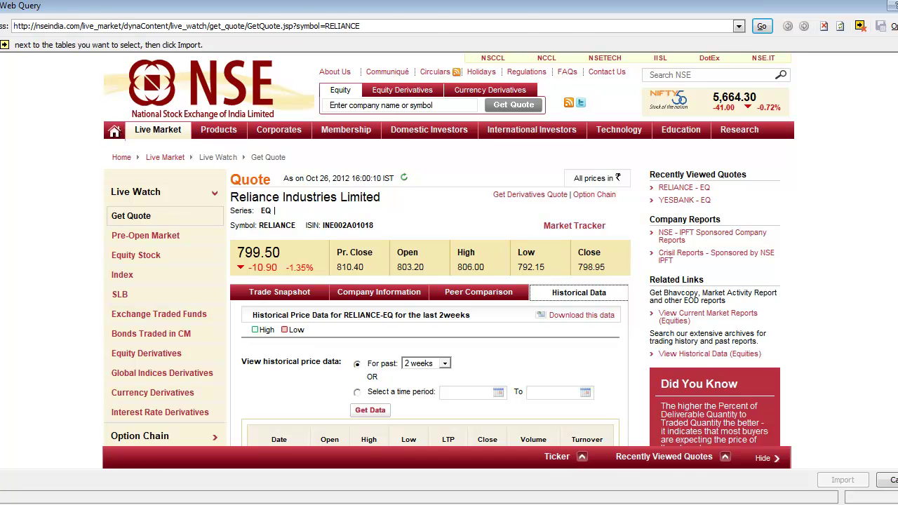
left_click(896, 6)
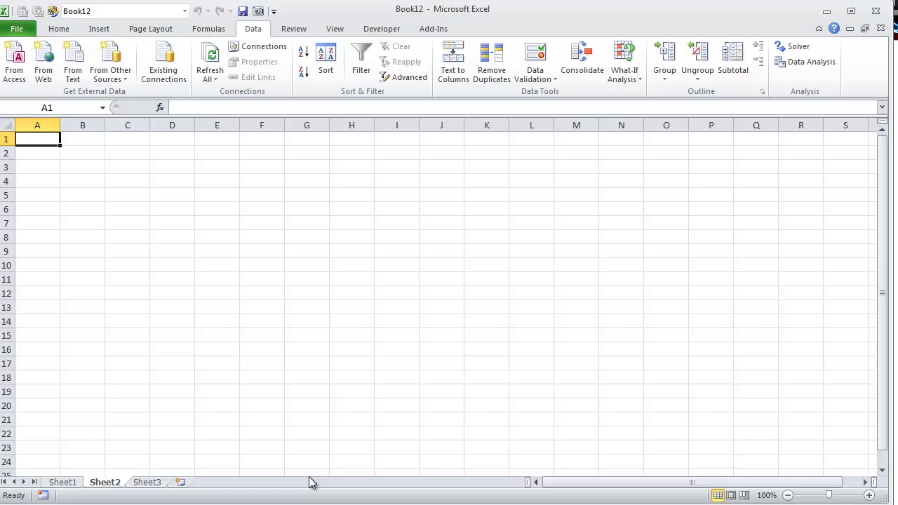
Step: Switch to Chrome's settings and enable a LAN proxy server at address 127.0.0.1, port 8080
mouse_move(210, 504)
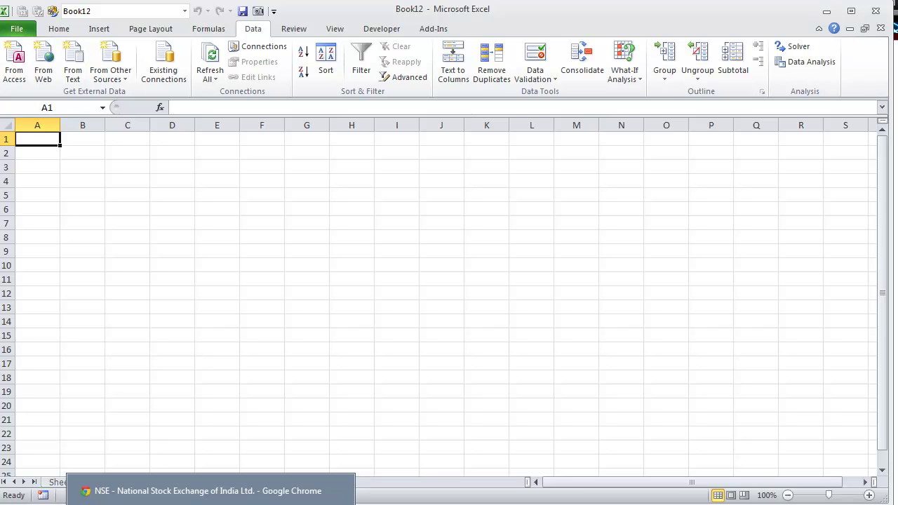
left_click(207, 491)
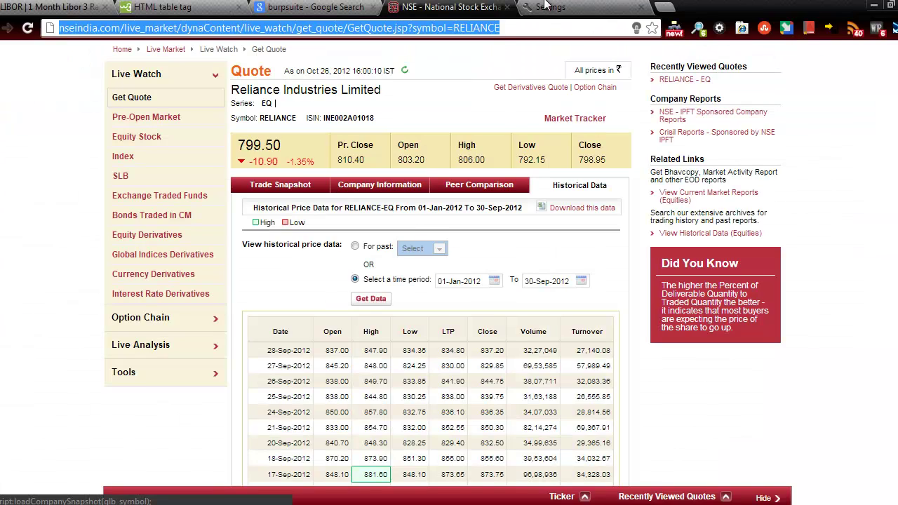
left_click(546, 6)
left_click(150, 435)
left_click(246, 296)
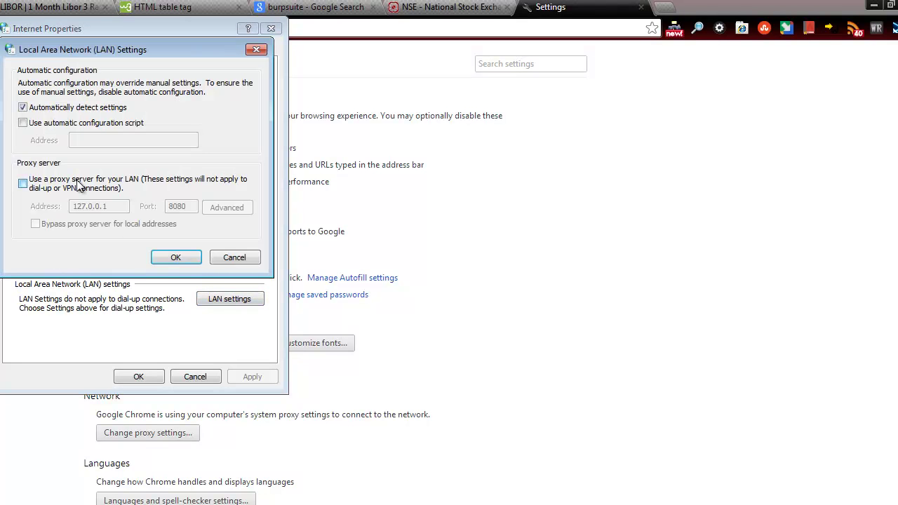
left_click(78, 183)
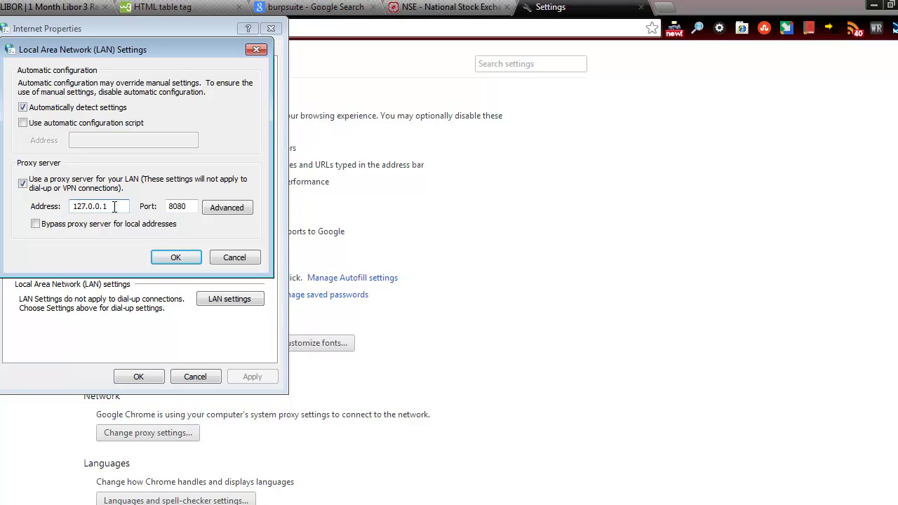
Step: Switch to SmoothDraw and sketch a computer with a horizontal arrow leading away from it on the blank canvas
left_click(269, 504)
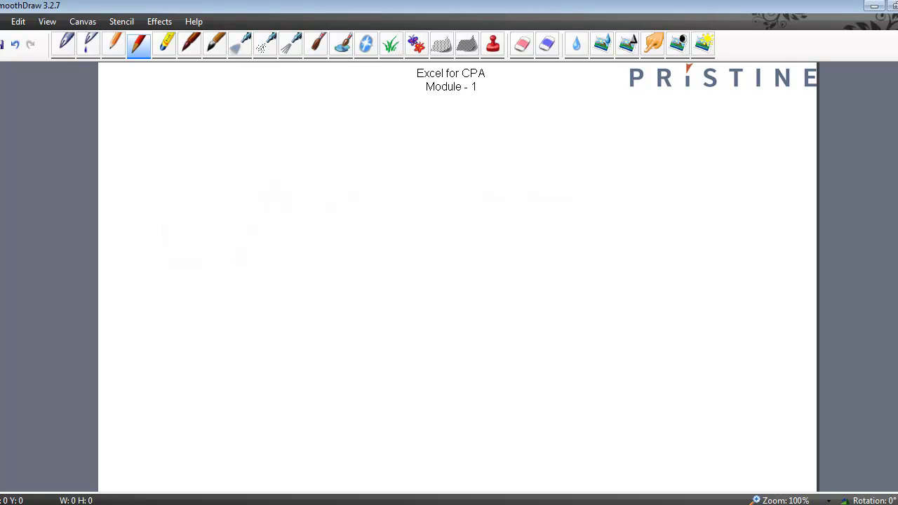
mouse_move(182, 186)
left_mouse_down()
mouse_move(206, 200)
mouse_move(179, 201)
left_mouse_up()
left_click_drag(143, 198, 144, 222)
mouse_move(143, 198)
left_mouse_down()
mouse_move(223, 195)
mouse_move(155, 226)
mouse_move(143, 222)
left_mouse_up()
mouse_move(229, 210)
left_mouse_down()
mouse_move(297, 207)
mouse_move(274, 218)
left_mouse_up()
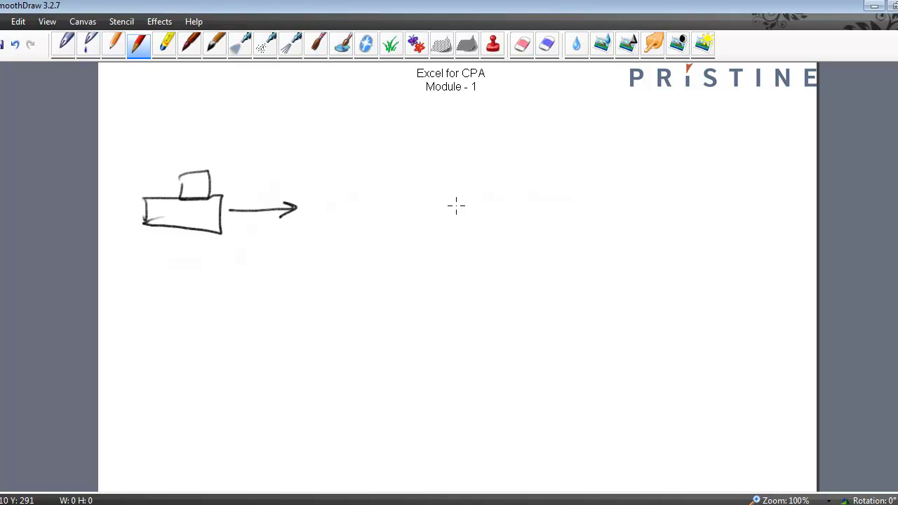
Step: Write a circled "burp proxy" after the computer's arrow, add an arrow from it to "Server", and return to Chrome
mouse_move(325, 185)
left_mouse_down()
mouse_move(347, 200)
mouse_move(391, 190)
mouse_move(331, 225)
mouse_move(393, 225)
mouse_move(478, 209)
mouse_move(473, 220)
left_mouse_up()
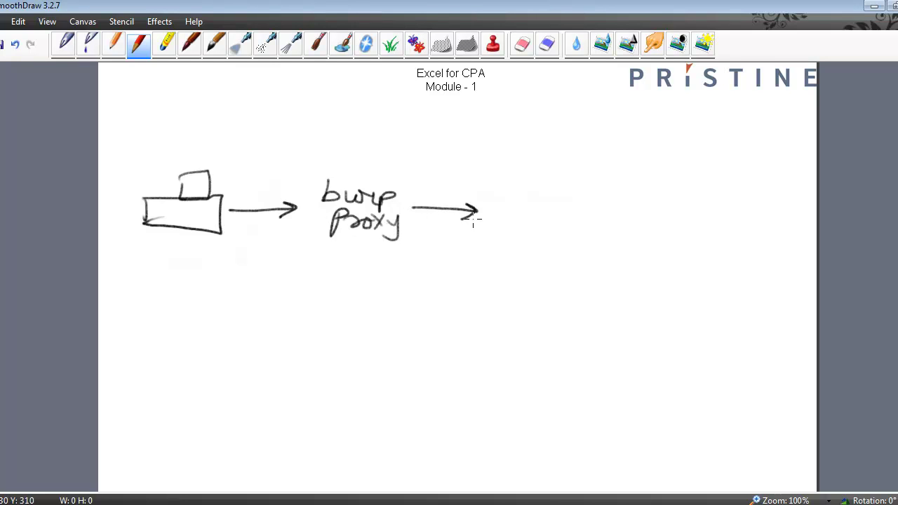
mouse_move(508, 188)
left_mouse_down()
mouse_move(507, 203)
mouse_move(591, 214)
left_mouse_up()
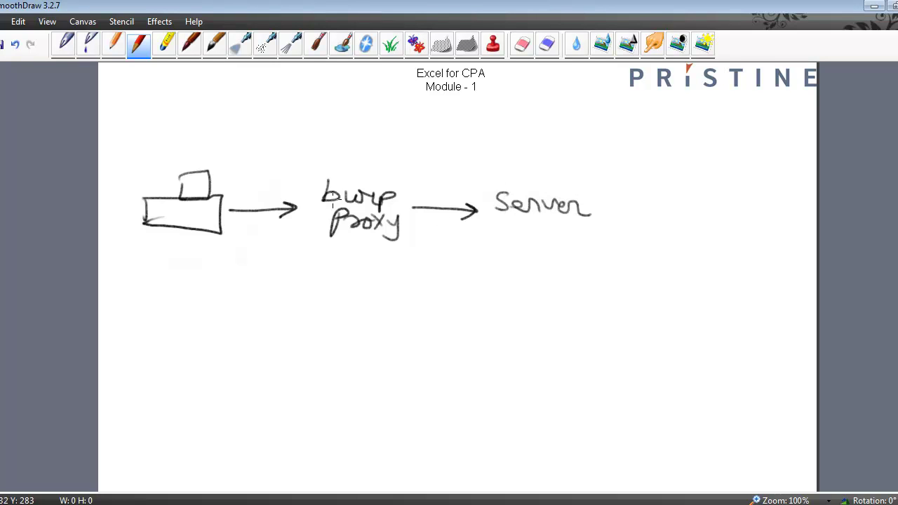
mouse_move(363, 170)
left_mouse_down()
mouse_move(312, 205)
mouse_move(386, 244)
mouse_move(399, 187)
mouse_move(343, 168)
left_mouse_up()
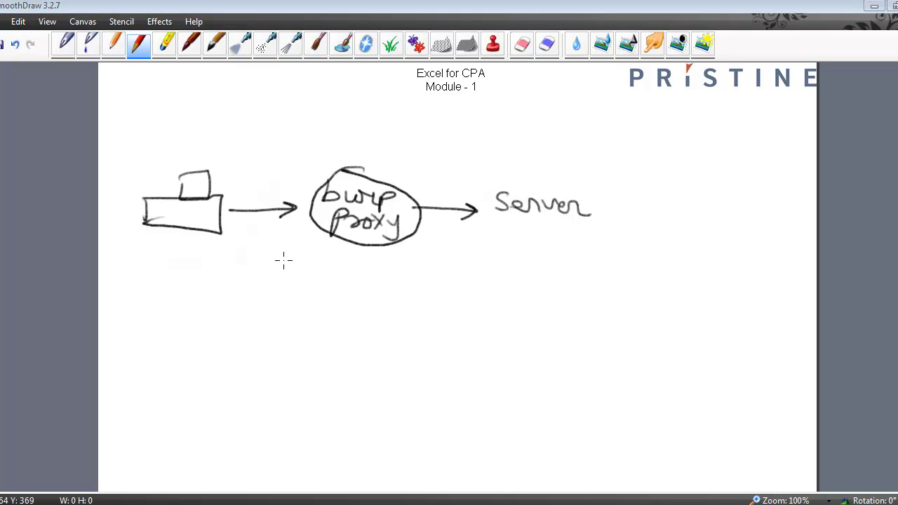
key("alt+Tab")
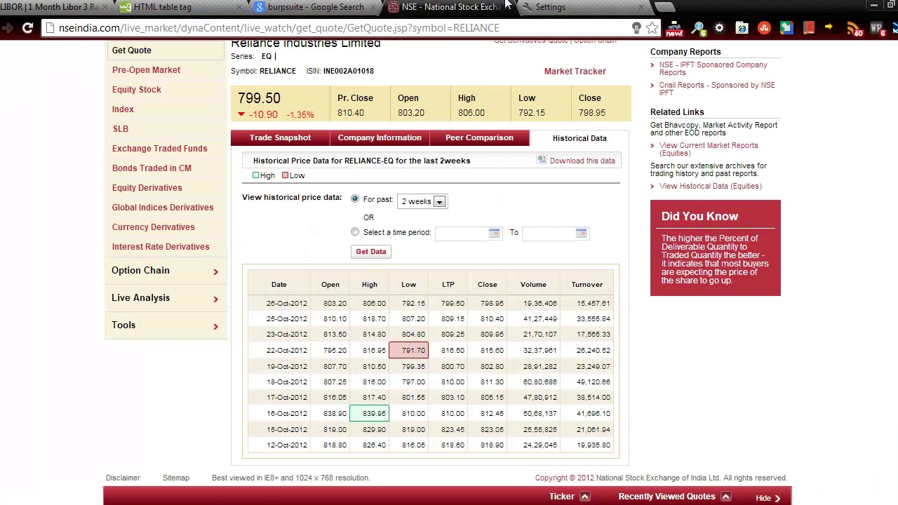
Step: Enable the LAN proxy server at 127.0.0.1, port 8080, in Chrome's settings and check Burp's intercept view from the NSE quote page
left_click(542, 9)
left_click(174, 428)
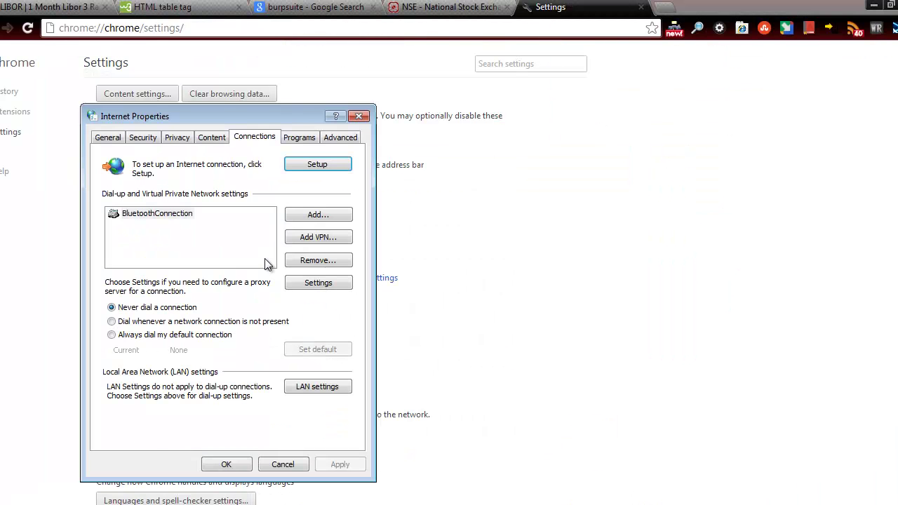
left_click(312, 387)
left_click(110, 271)
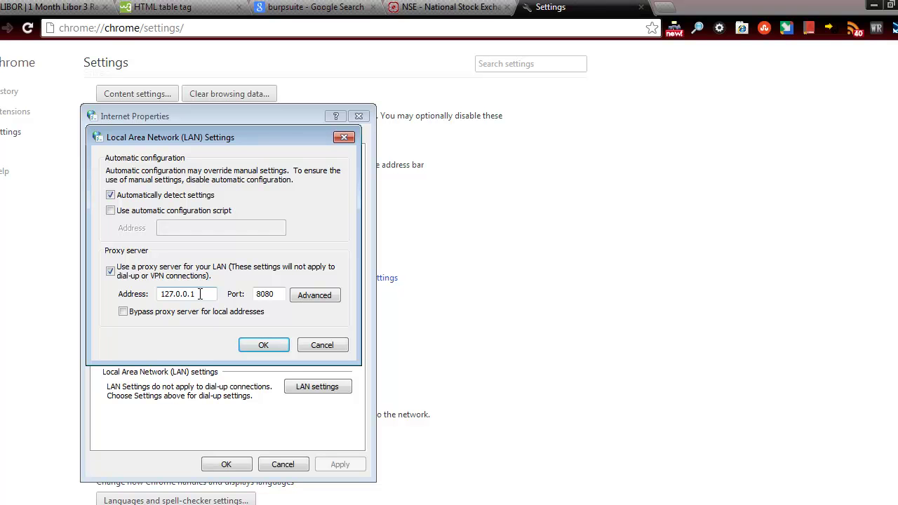
left_click(267, 342)
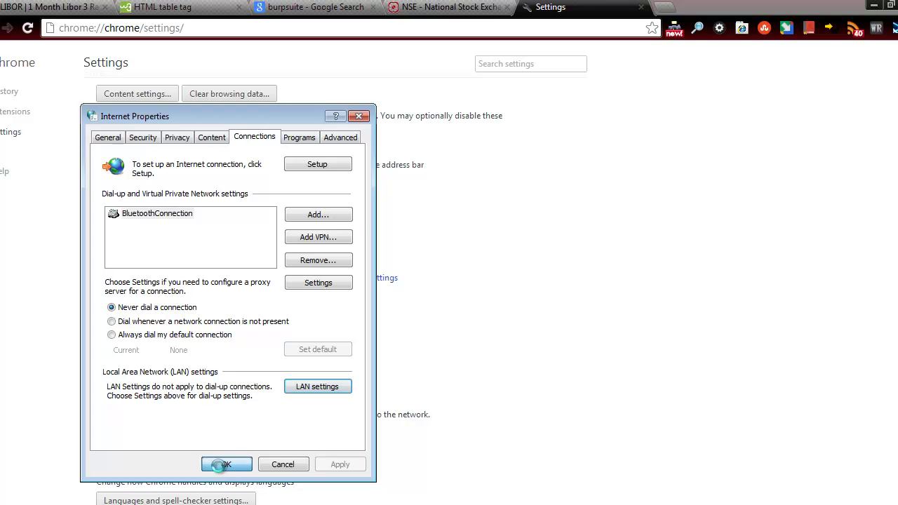
left_click(228, 464)
left_click(449, 7)
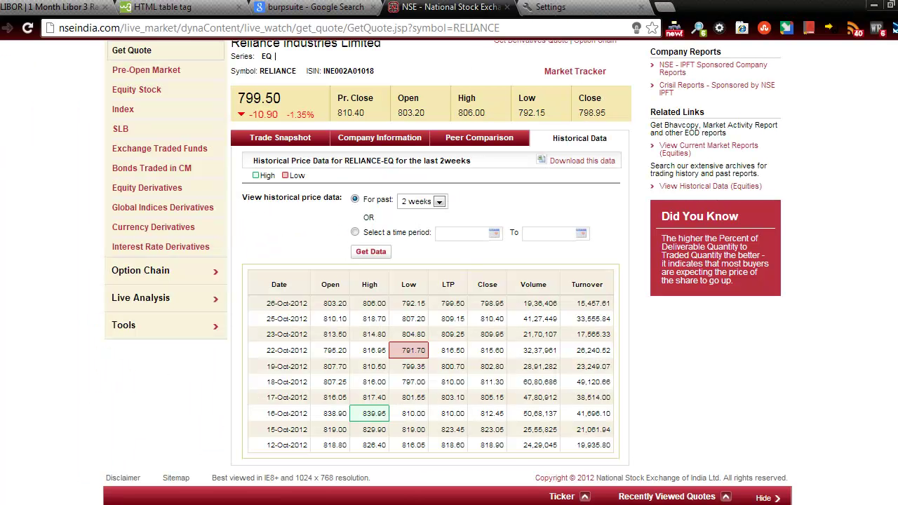
key("alt+Tab")
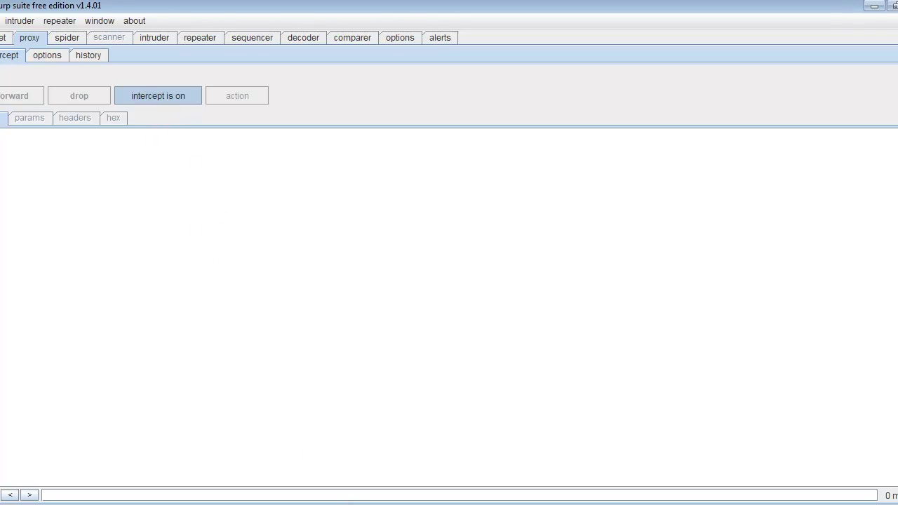
key("alt+Tab")
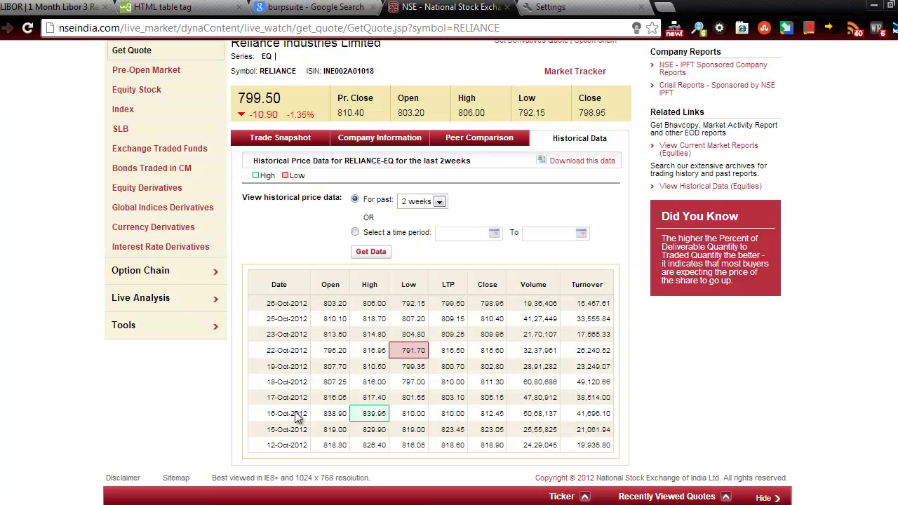
Step: Request Reliance's historical price data for the time period 01-Jan-2012 to 30-Sep-2012
left_click(355, 232)
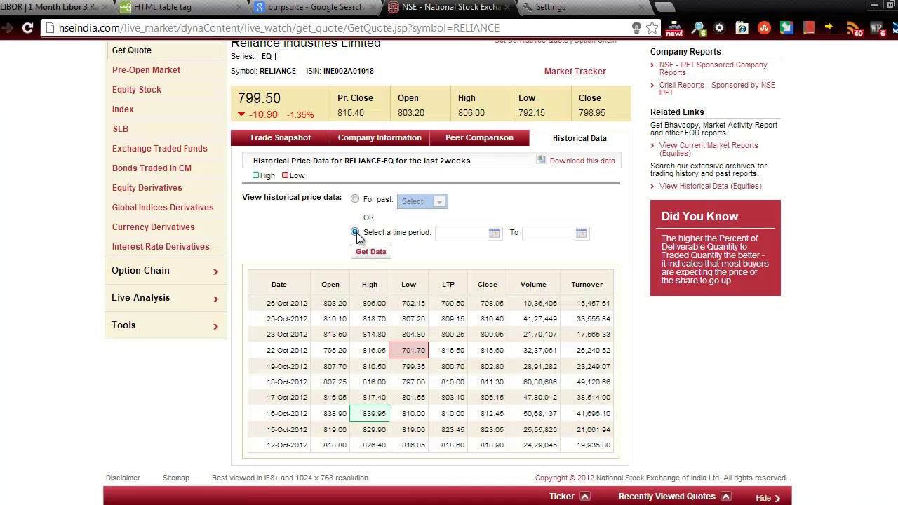
left_click(500, 235)
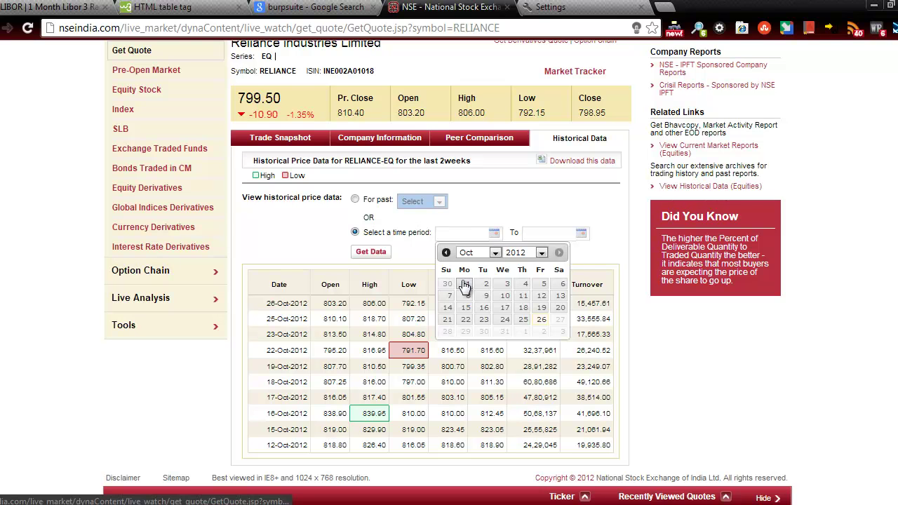
left_click(472, 253)
left_click(466, 265)
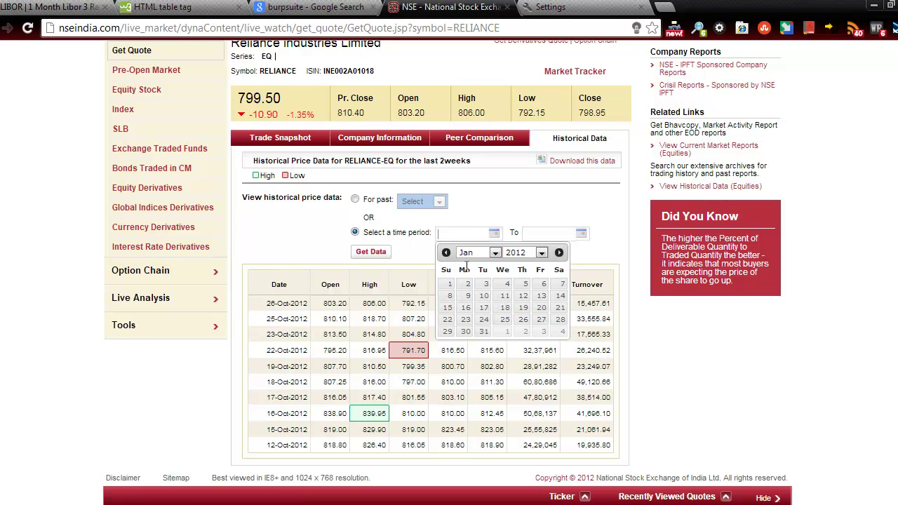
left_click(581, 233)
left_click(562, 254)
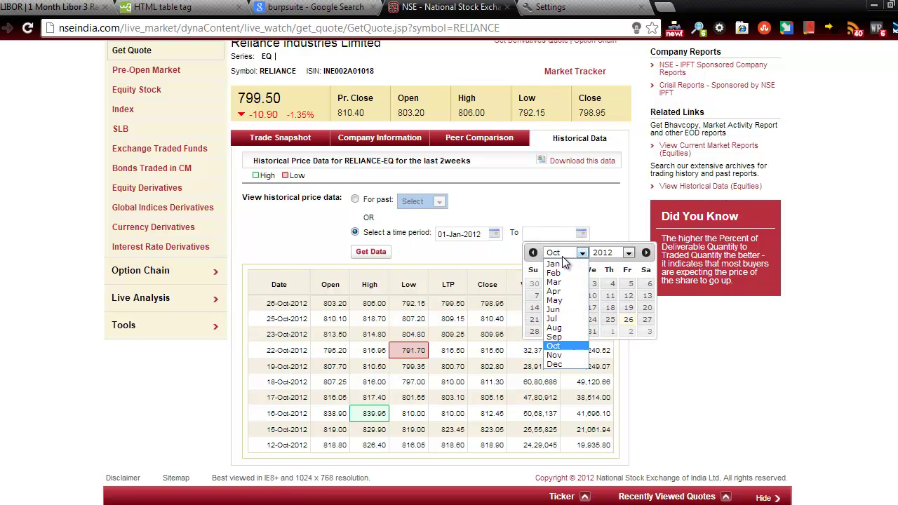
left_click(570, 338)
left_click(536, 342)
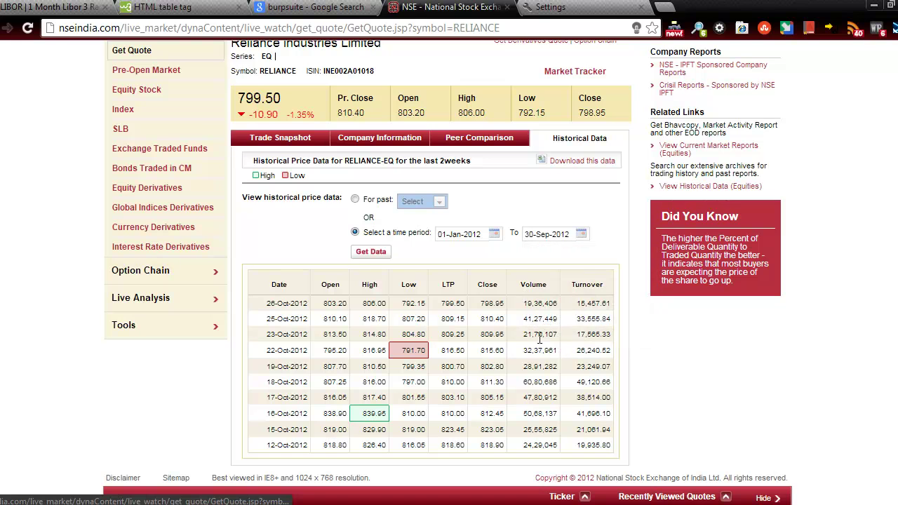
left_click(362, 257)
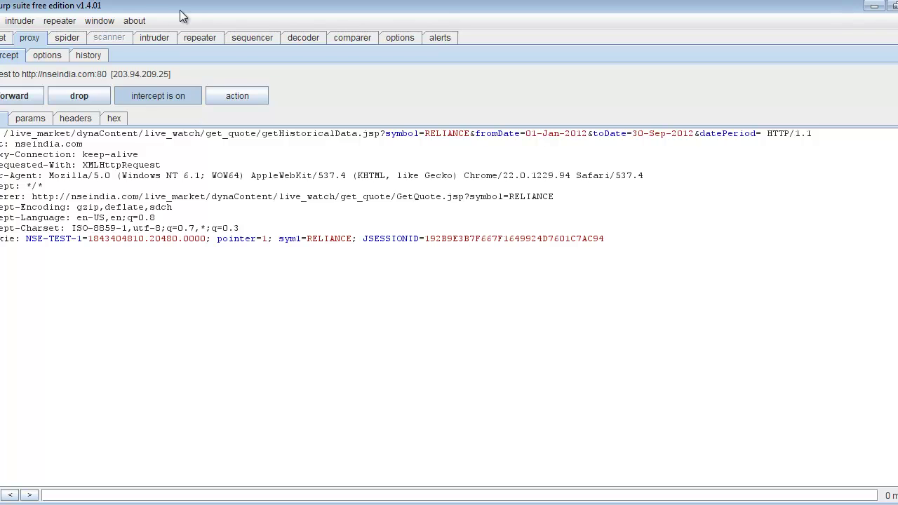
Step: Shrink and reposition the Burp window, and copy the getHistoricalData.jsp path with its parameters from the intercepted request
double_click(95, 5)
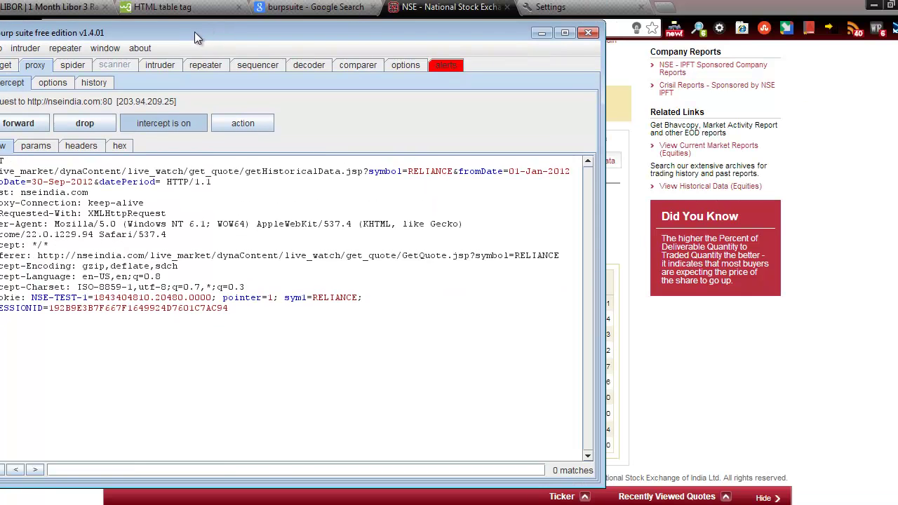
left_click_drag(195, 11, 287, 13)
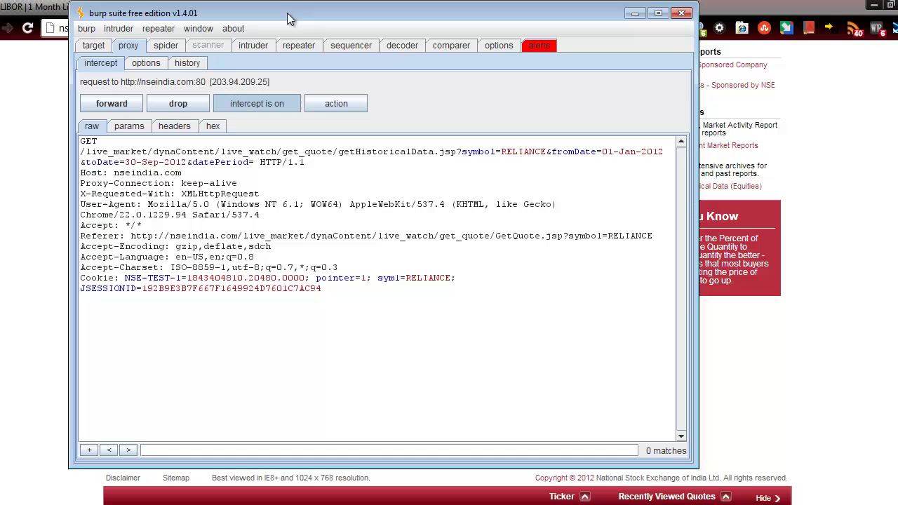
left_click(97, 152)
left_click_drag(98, 152, 255, 162)
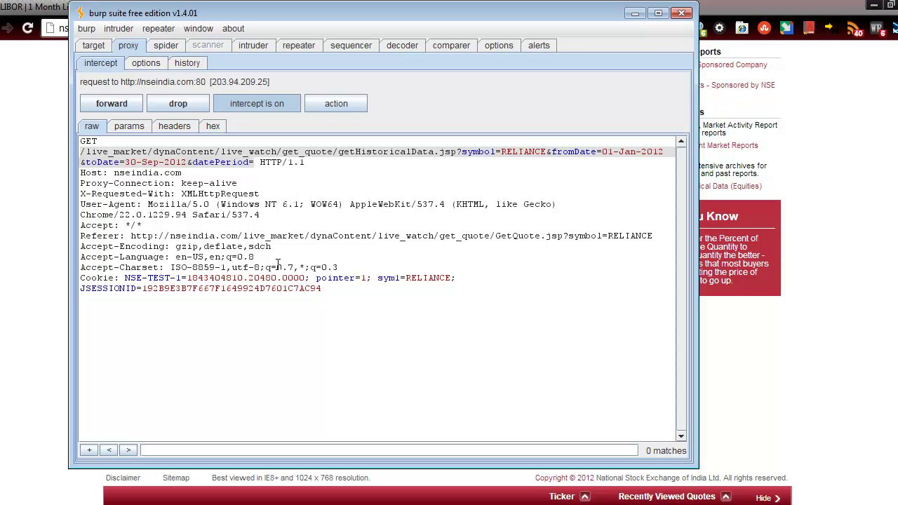
Step: Open a blank Notepad file, paste the copied request path, and prefix it with nseindia.com
key("super+r")
type("norw")
key("BackSpace")
key("BackSpace")
key("BackSpace")
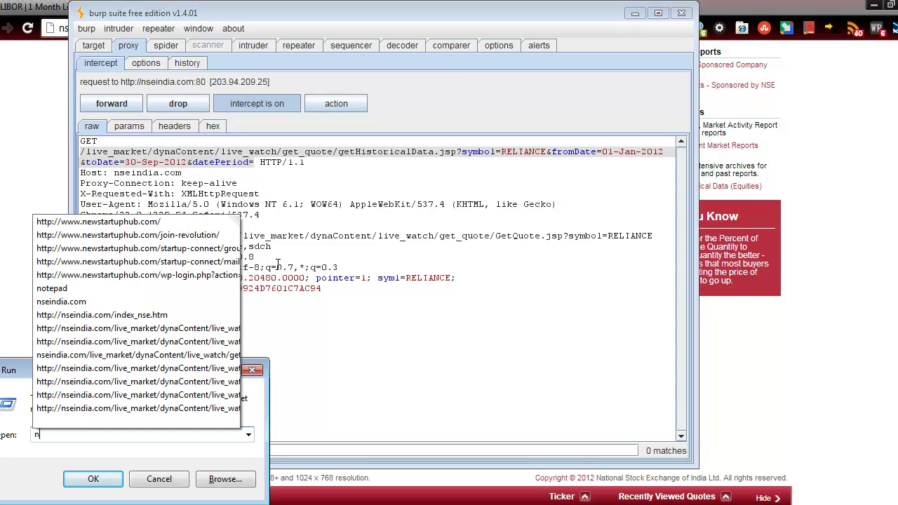
type("otepad")
key("Return")
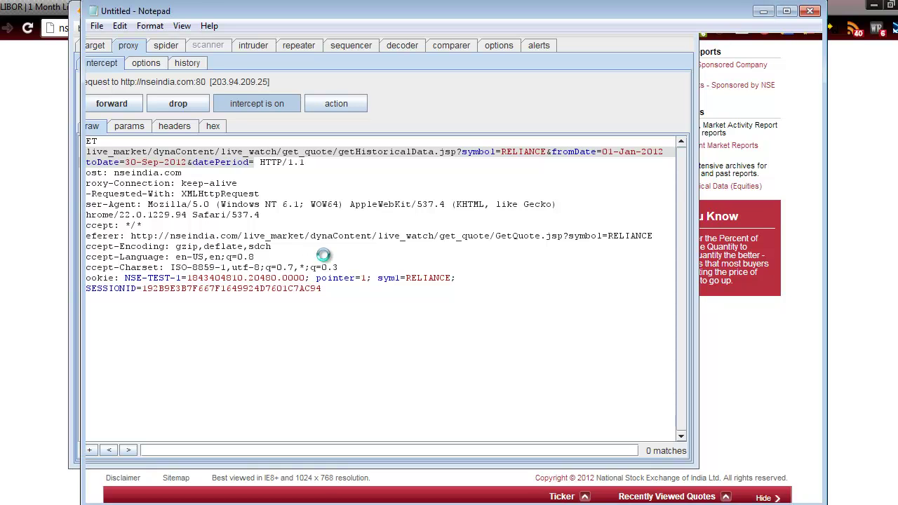
type("/live_market/dynaContent/live_watch/get_quote/getHistoricalData.jsp?symbol=RELIANCE&fromDate=01-Jan-2012&toDate=30-Sep-2012&datePeriod=")
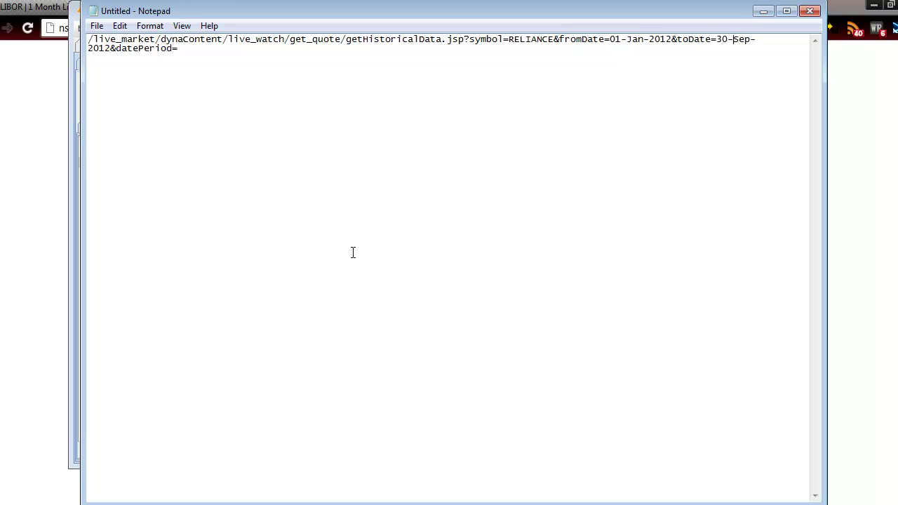
key("ctrl+Home")
type("nseindia.com")
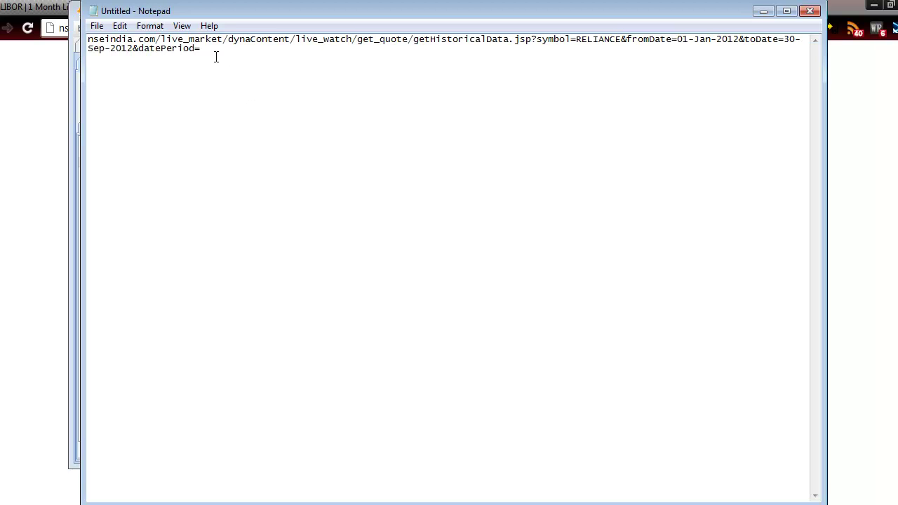
Step: Turn off interception in Burp, close the program, and switch back to the NSE page in Chrome
left_click(76, 10)
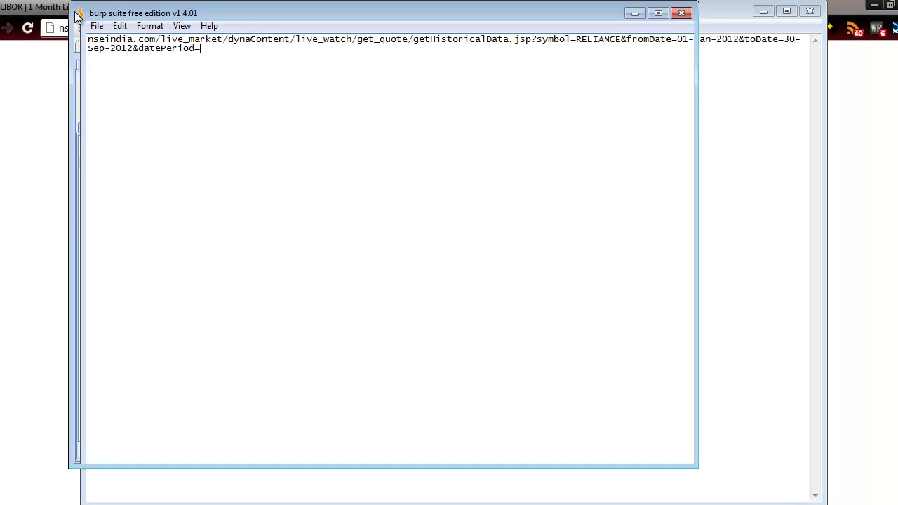
left_click(243, 104)
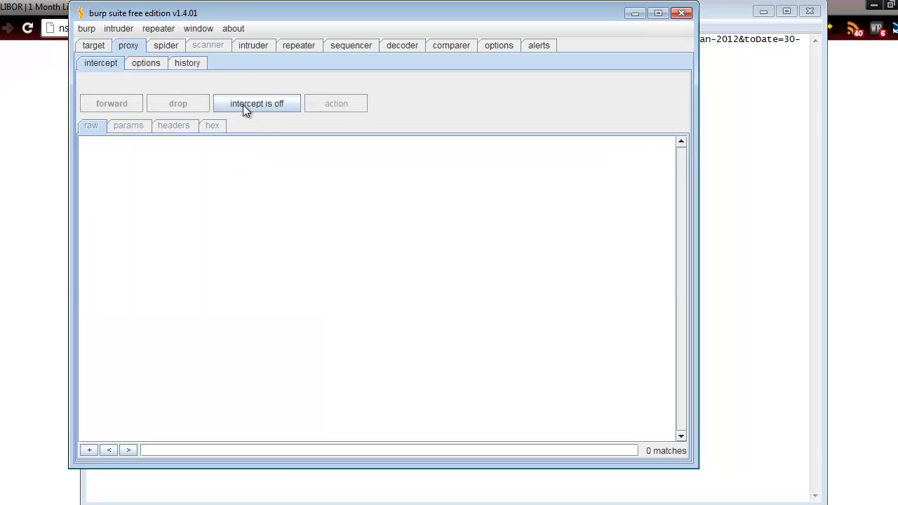
left_click(682, 12)
left_click(366, 256)
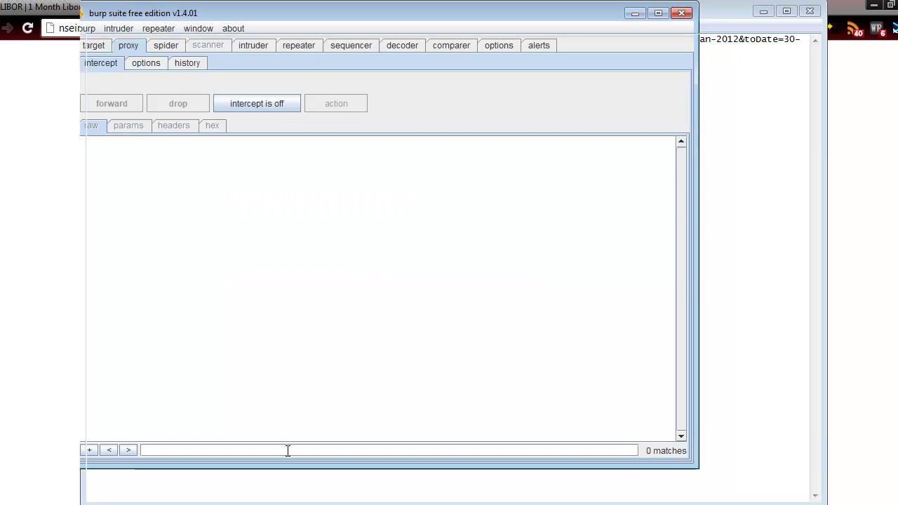
left_click(216, 504)
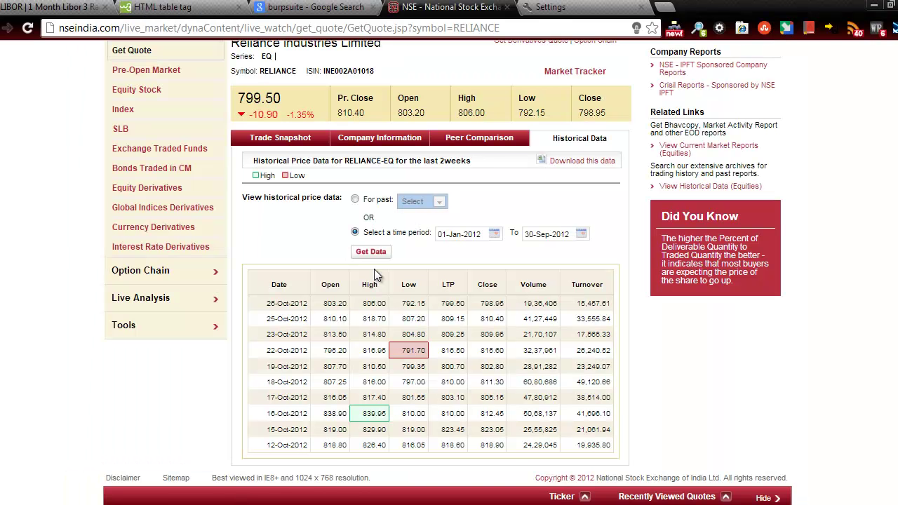
Step: Disable the LAN proxy server in Chrome's settings and return to the NSE quote page
left_click(572, 10)
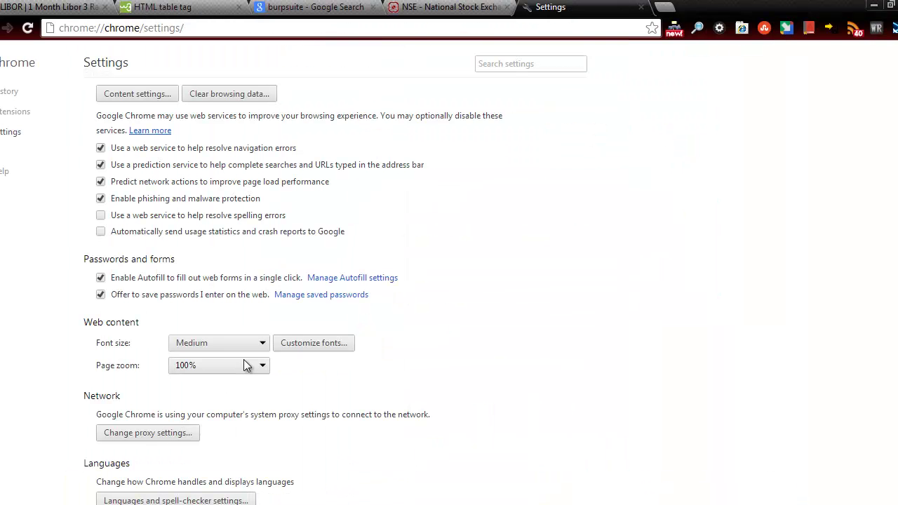
left_click(152, 434)
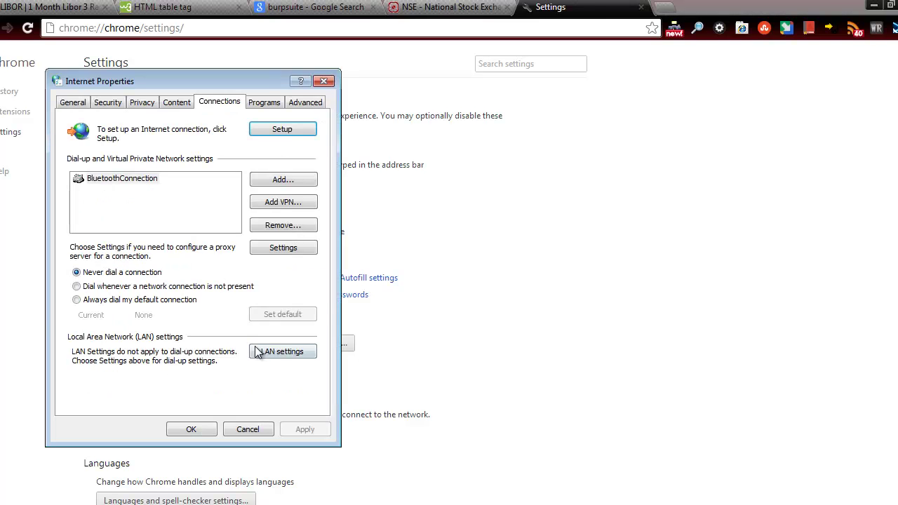
left_click(257, 351)
left_click(106, 235)
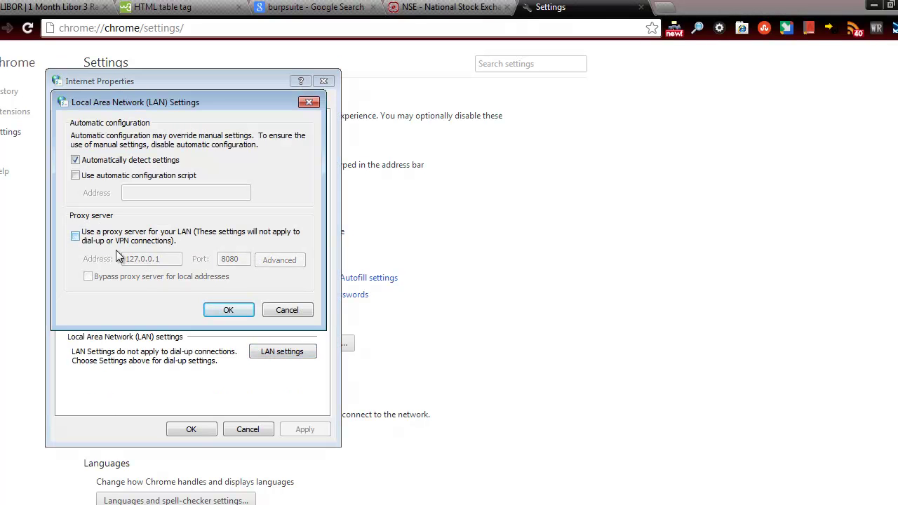
left_click(228, 311)
left_click(192, 429)
left_click(458, 7)
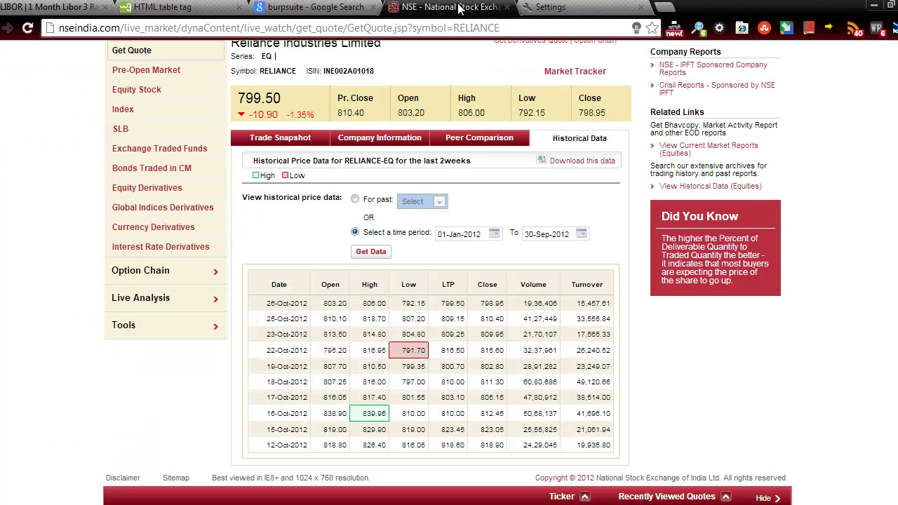
Step: Copy the full historical data address from Notepad and load it in a new Excel web query on Sheet2
key("alt+Tab")
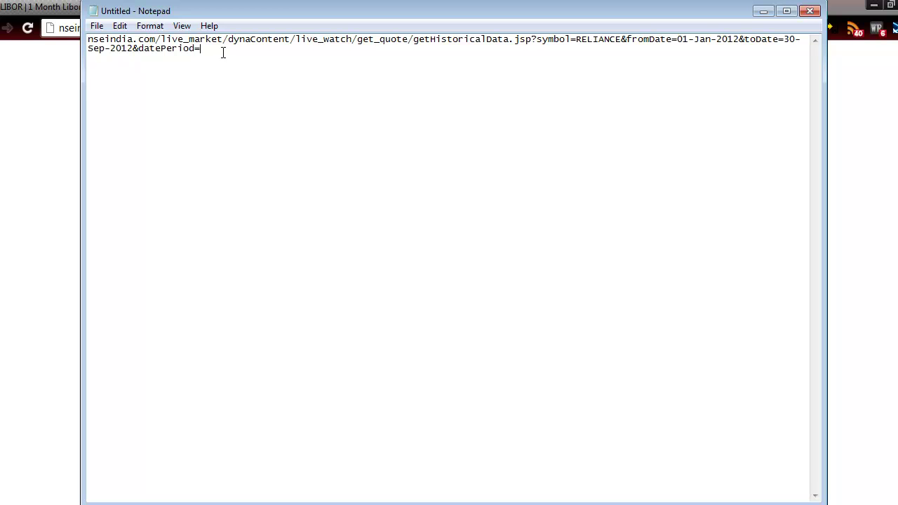
key("ctrl+a")
key("ctrl+c")
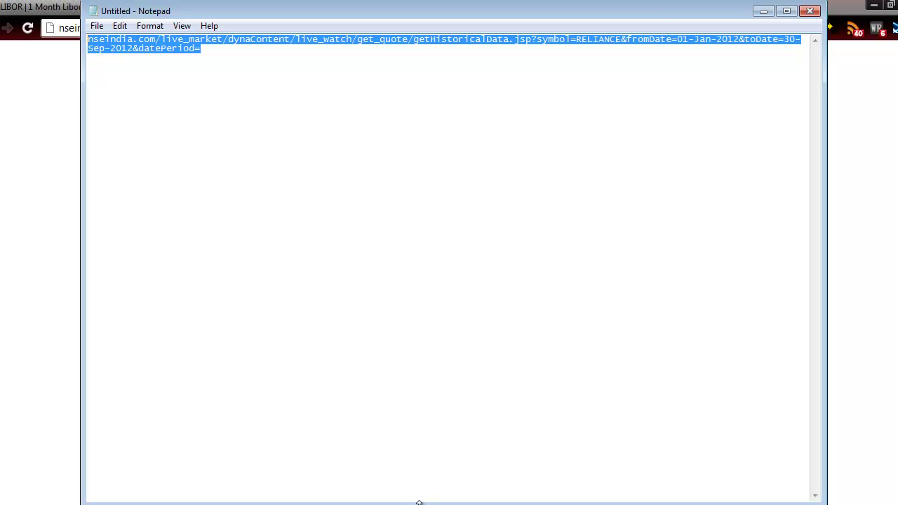
left_click(419, 504)
left_click(43, 79)
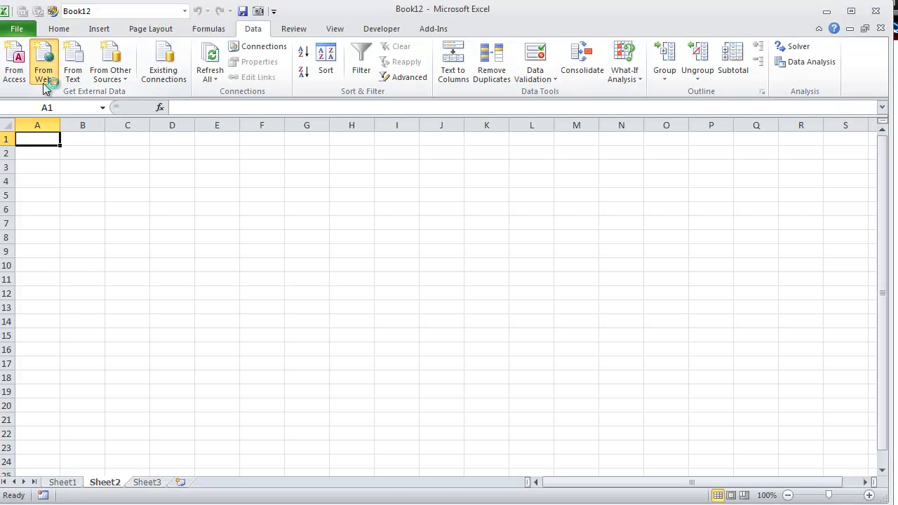
key("ctrl+v")
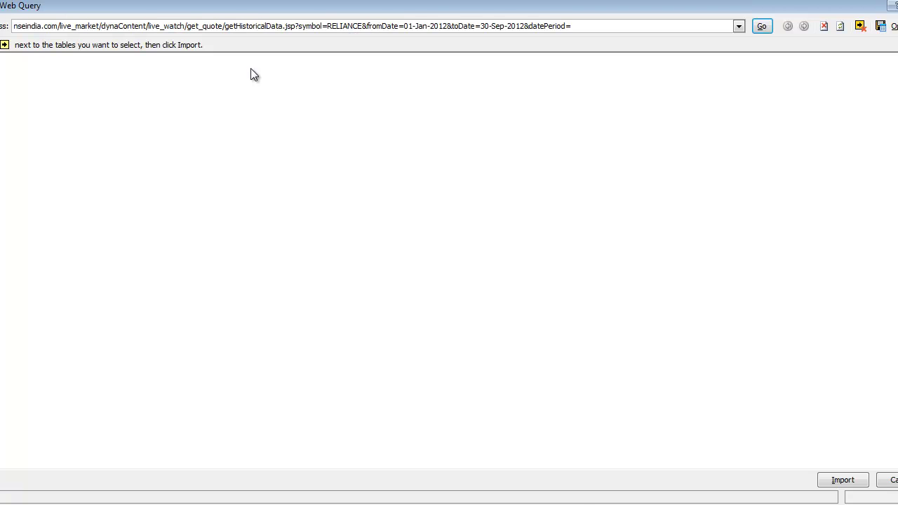
key("Return")
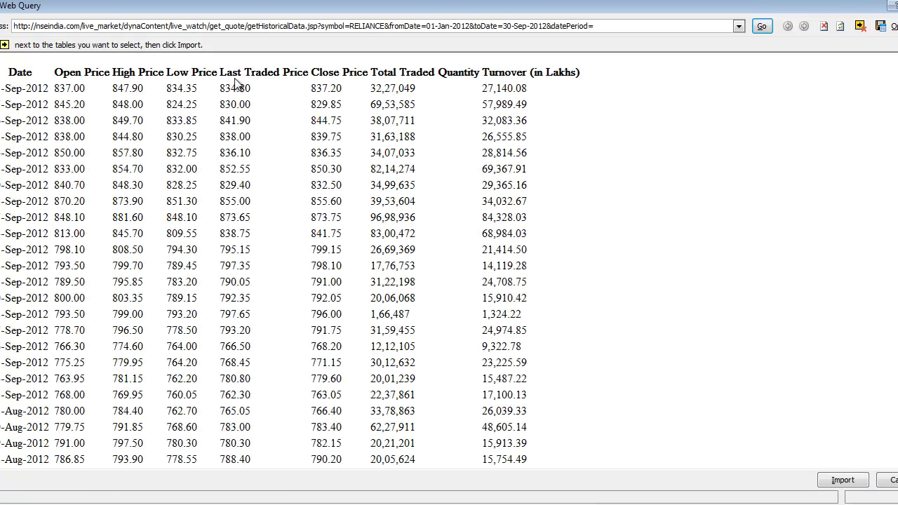
Step: Enlarge the web query window, select the historical price table, and set the query's formatting to Full HTML
double_click(254, 8)
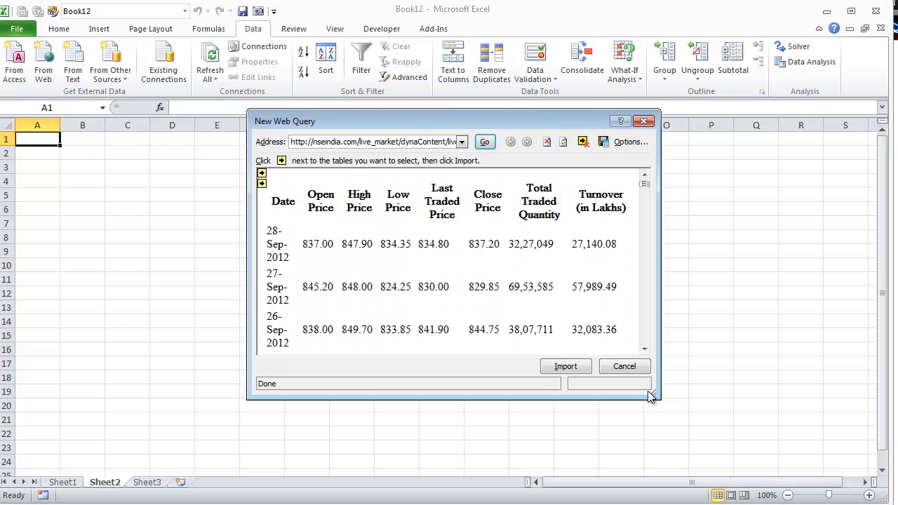
left_click_drag(653, 393, 858, 487)
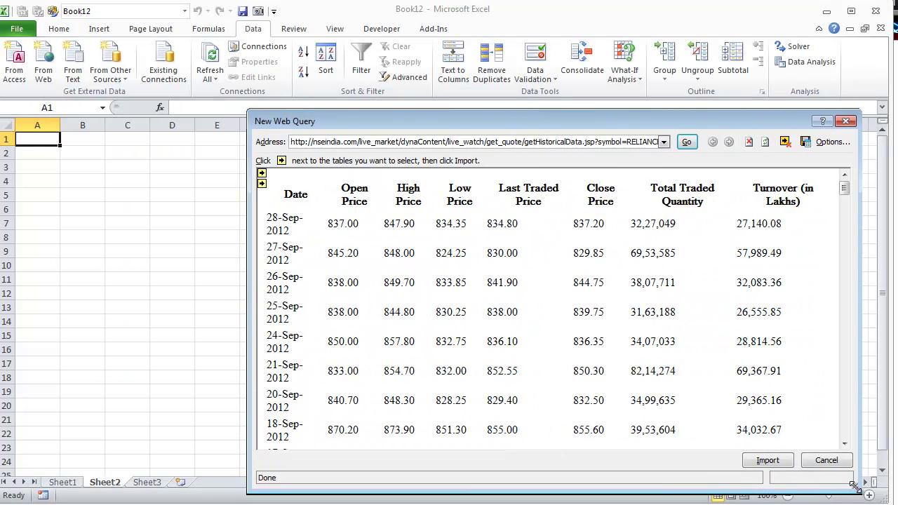
left_click(261, 184)
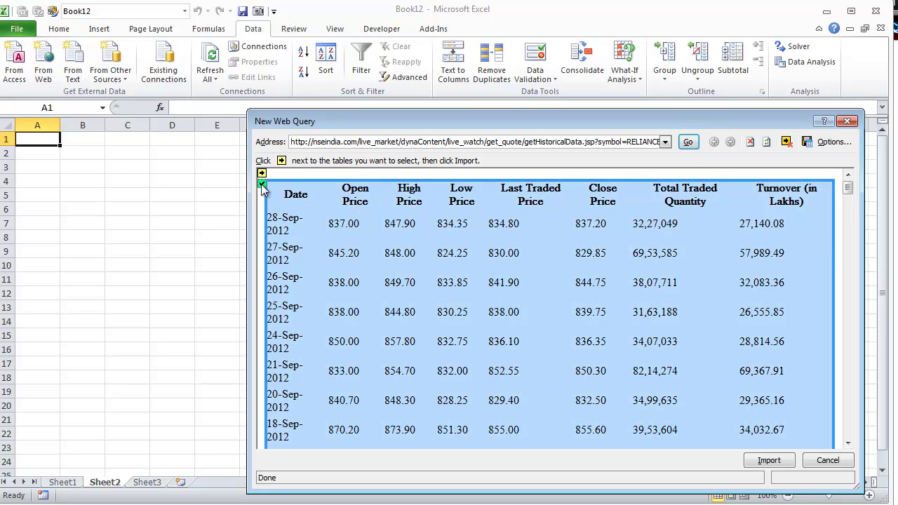
left_click(833, 142)
left_click(380, 221)
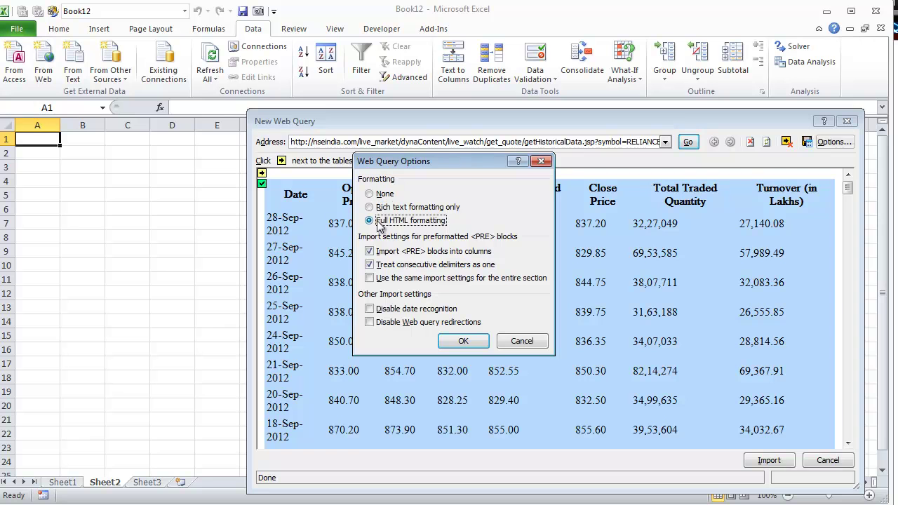
left_click(460, 341)
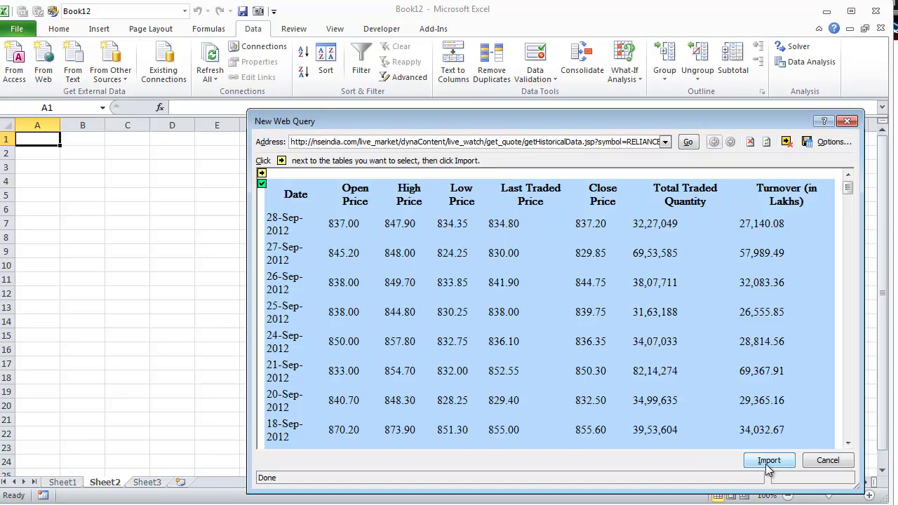
Step: Import the selected Reliance price table into Sheet2 starting at cell A1
left_click(770, 462)
left_click(556, 337)
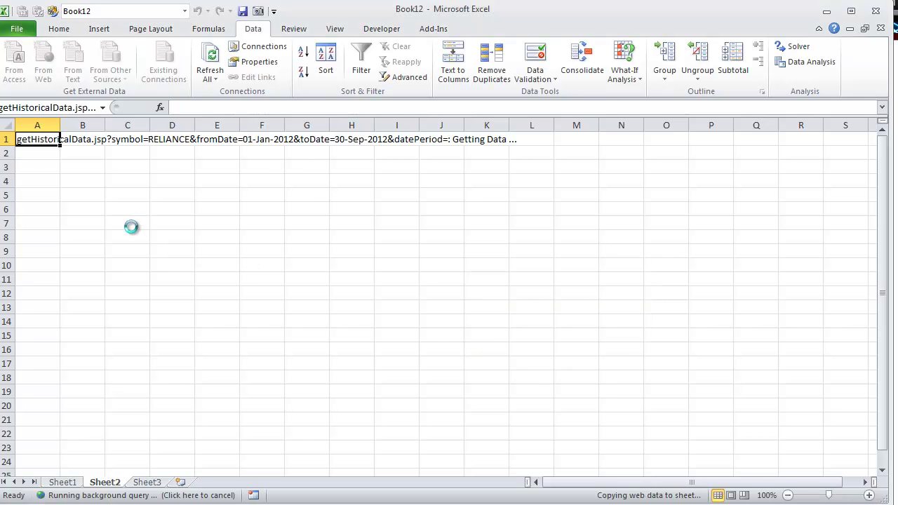
left_click(44, 176)
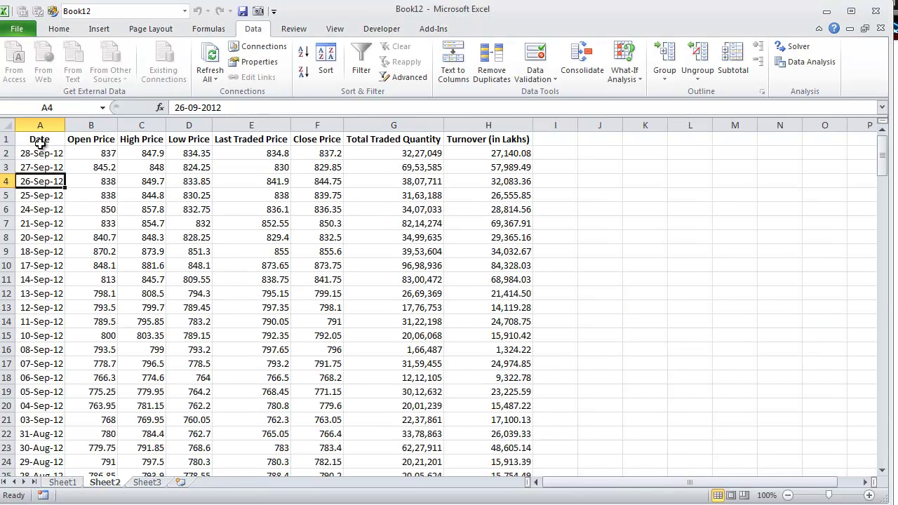
left_click(41, 143)
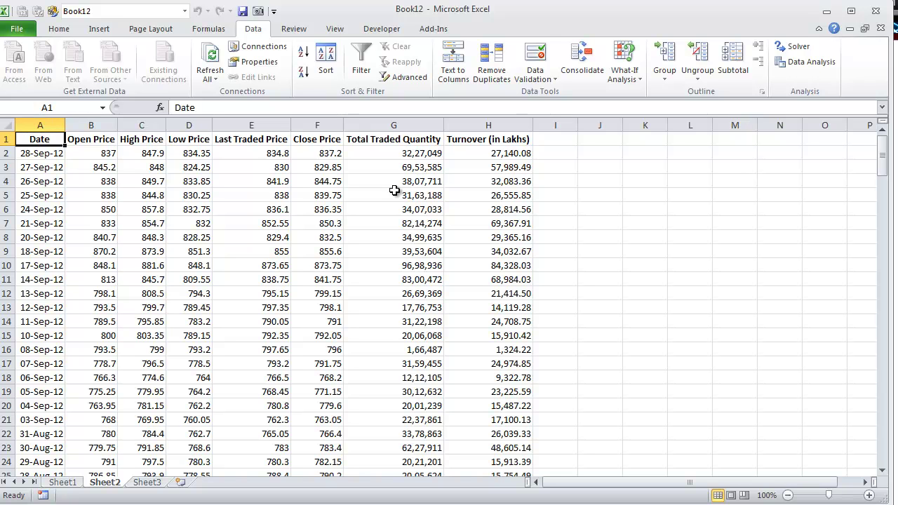
key("shift+F10")
key("Down")
key("Down")
key("Down")
key("Down")
key("Down")
key("Down")
key("Down")
key("Down")
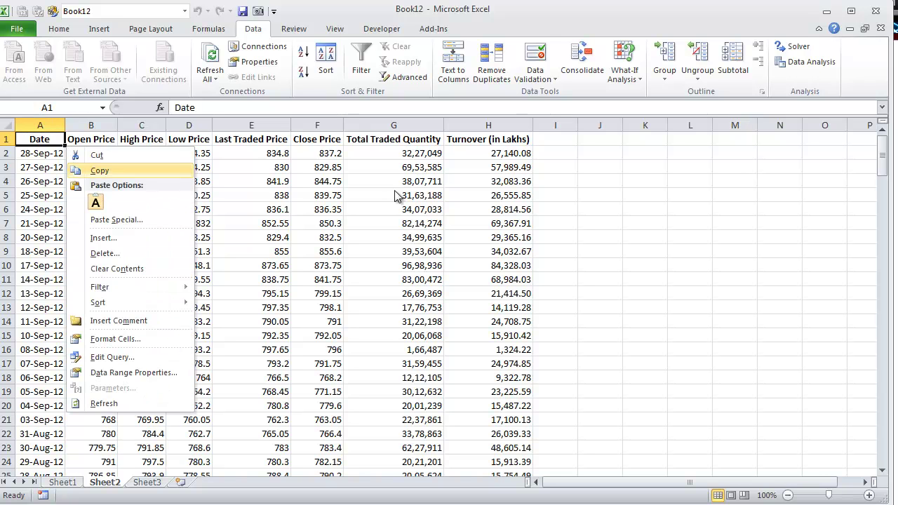
key("Down")
key("Down")
key("Down")
key("Down")
key("Down")
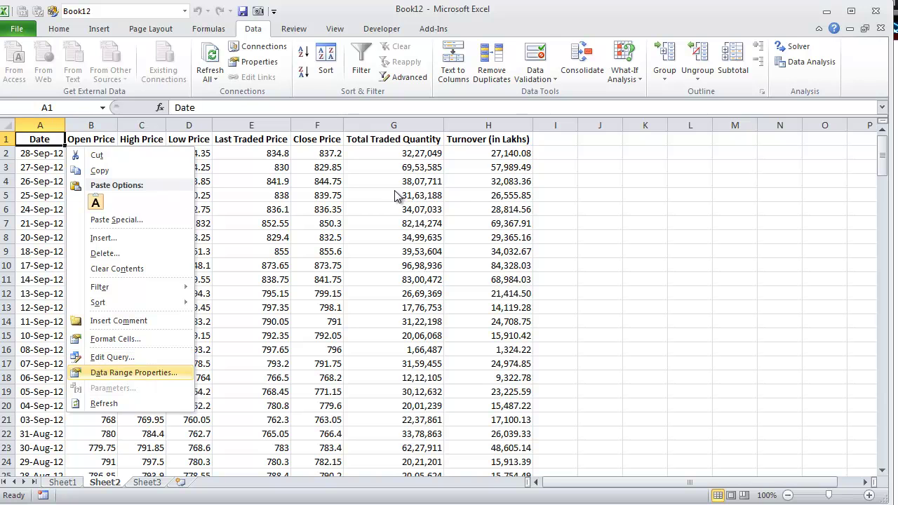
key("Up")
key("Escape")
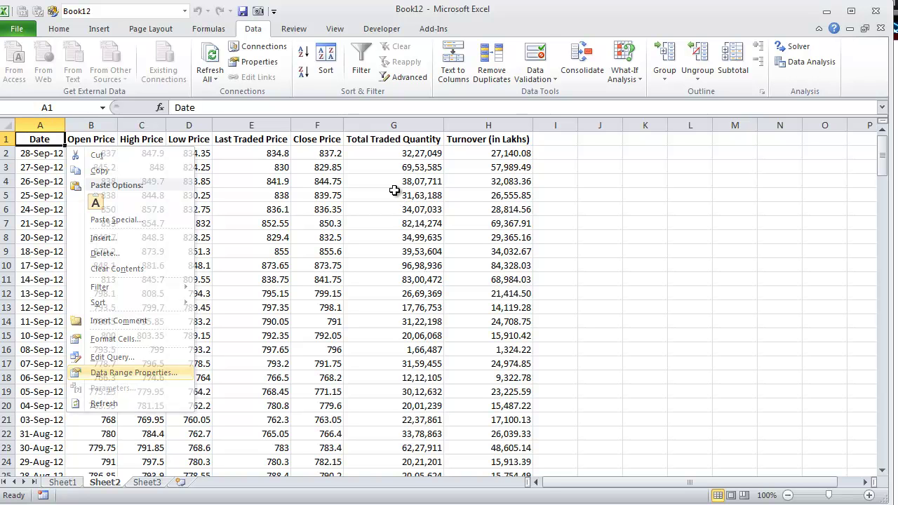
left_click(526, 141)
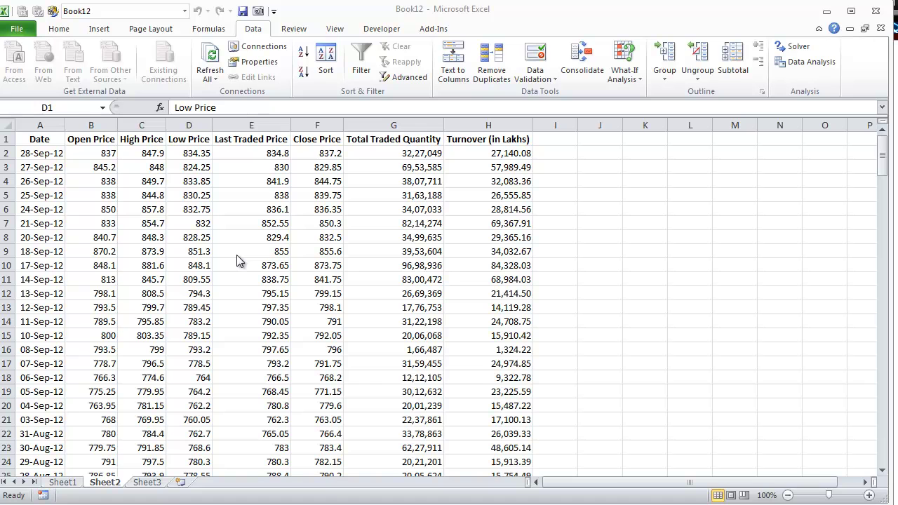
left_click(187, 204)
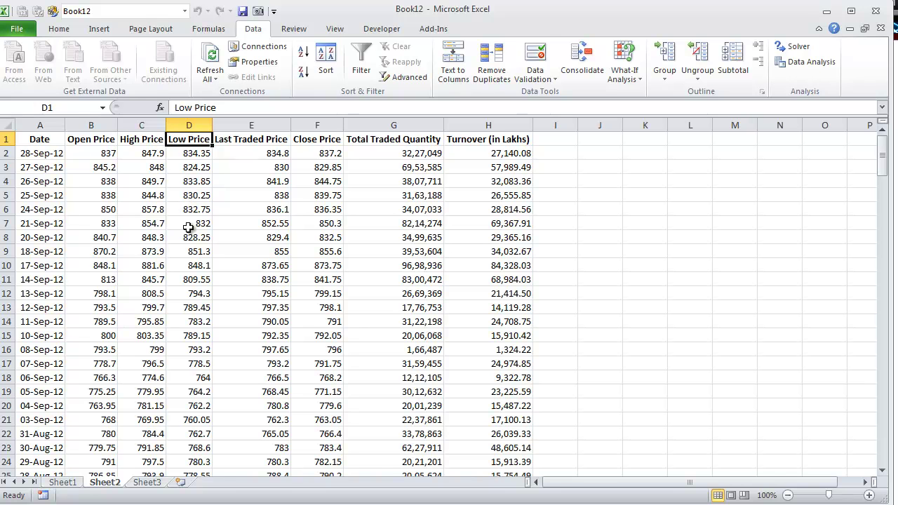
Step: Switch to the NSE Daily Reports page in Chrome and bring up the cm26OCT2012bhav.csv workbook in Excel
key("alt+Tab")
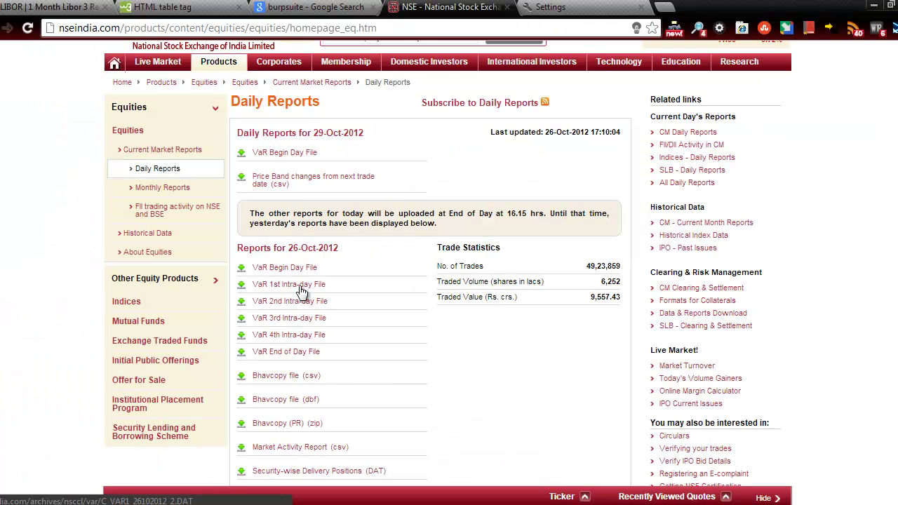
mouse_move(224, 63)
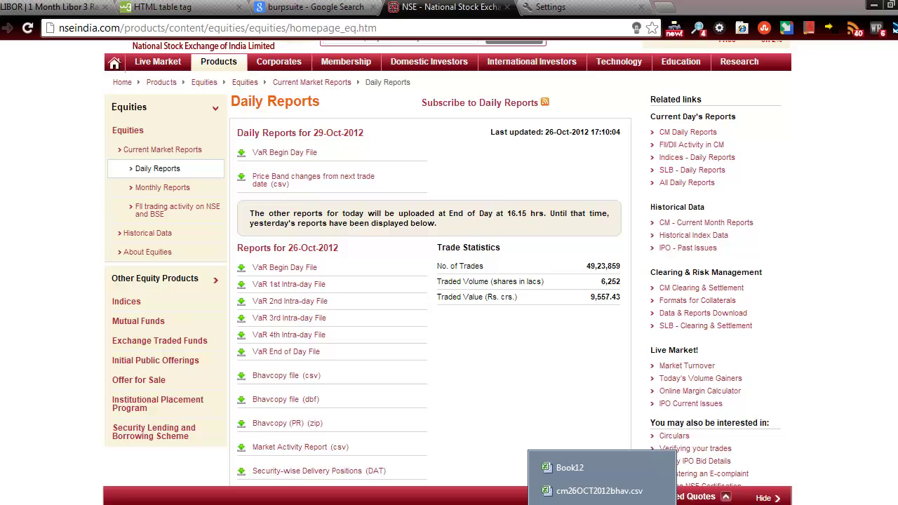
left_click(600, 491)
Step: Widen the SYMBOL column in the bhavcopy sheet and look through the listed stock symbols
left_click(41, 154)
left_click(37, 144)
left_click_drag(60, 125, 78, 125)
left_click(70, 176)
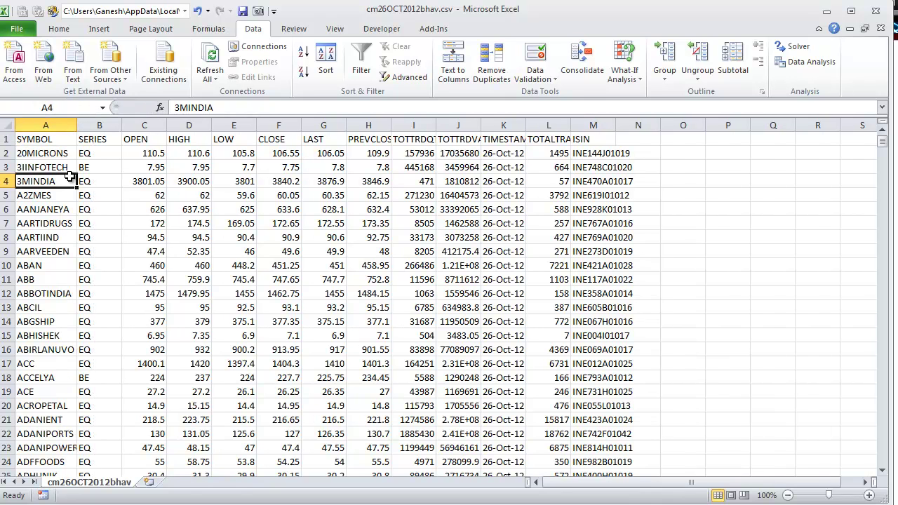
left_click(44, 279)
left_click(51, 266)
Step: Return to Book12 and edit the Sheet2 web query, replacing the symbol RELIANCE with ABB in its address
left_click(529, 501)
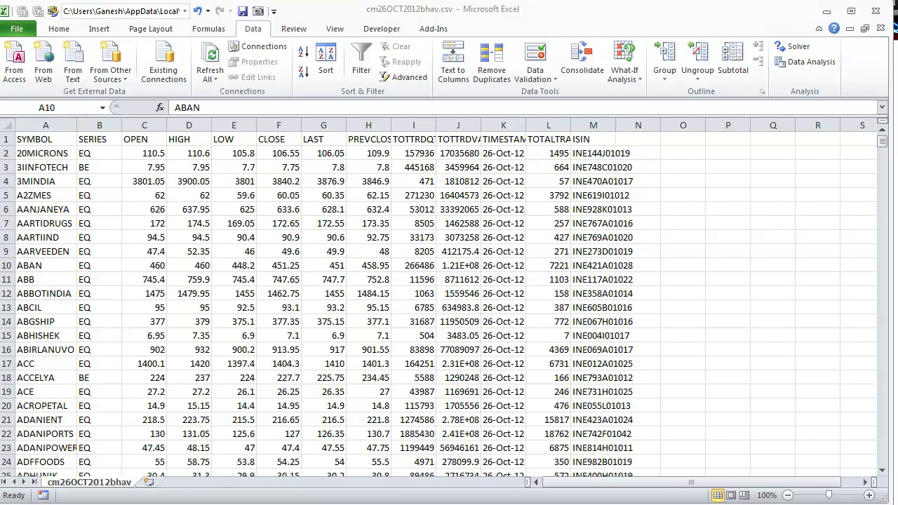
left_click(559, 470)
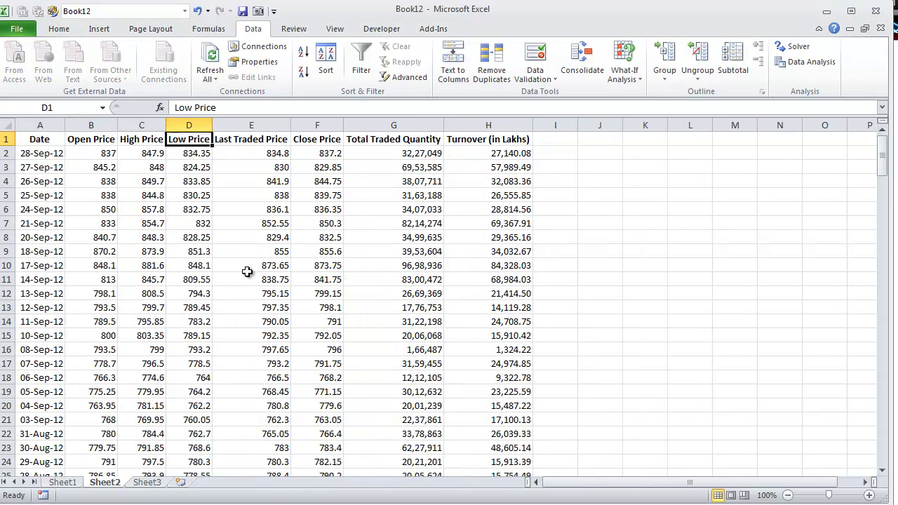
left_click(176, 182)
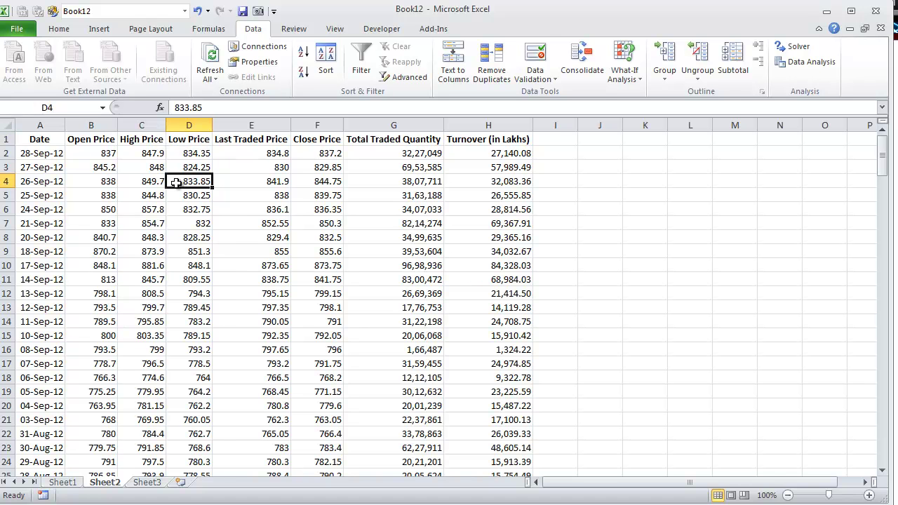
right_click(176, 182)
left_click(172, 399)
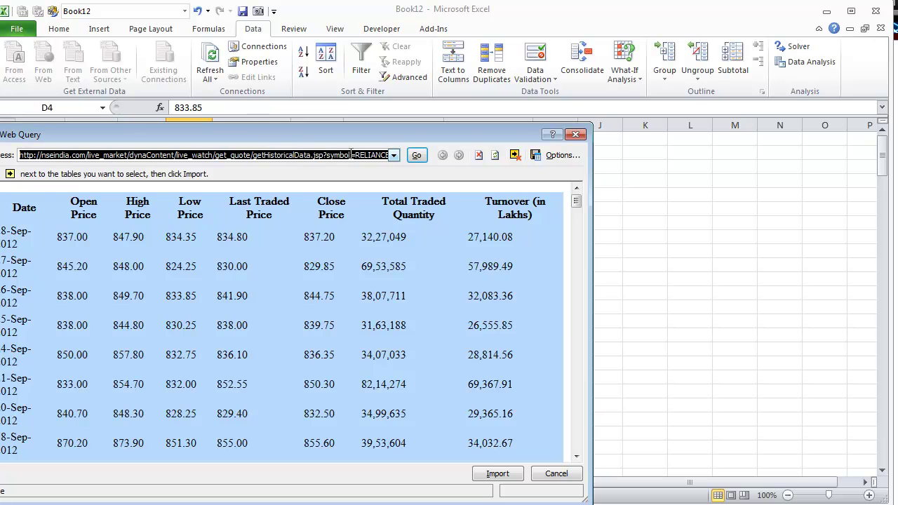
left_click_drag(356, 154, 390, 154)
type("ABB&fromDate=01-Jan-2012&toDate")
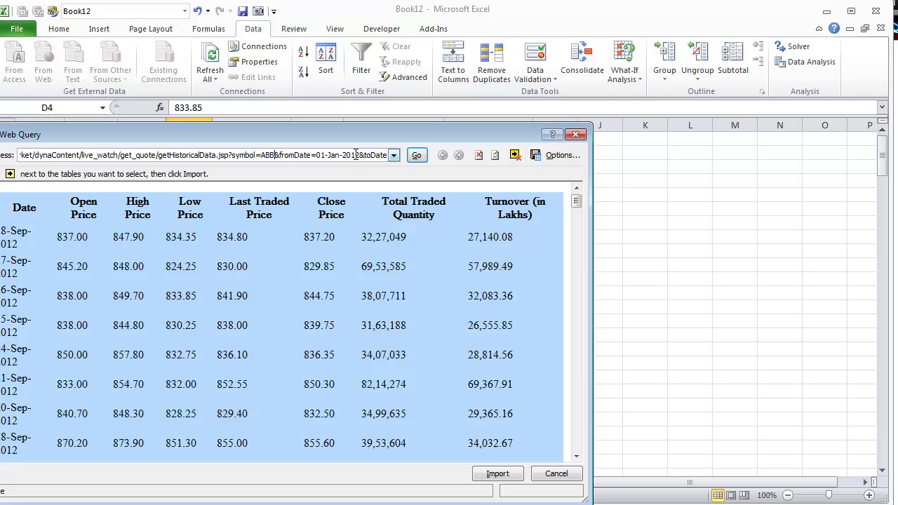
Step: Load the ABB address in the query, select its historical price table, and import it into Sheet2
left_click(417, 155)
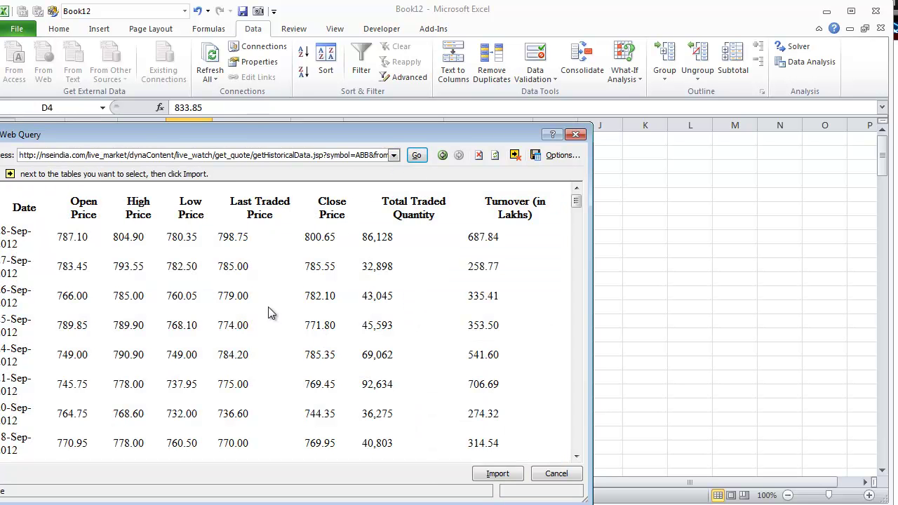
left_click(2, 213)
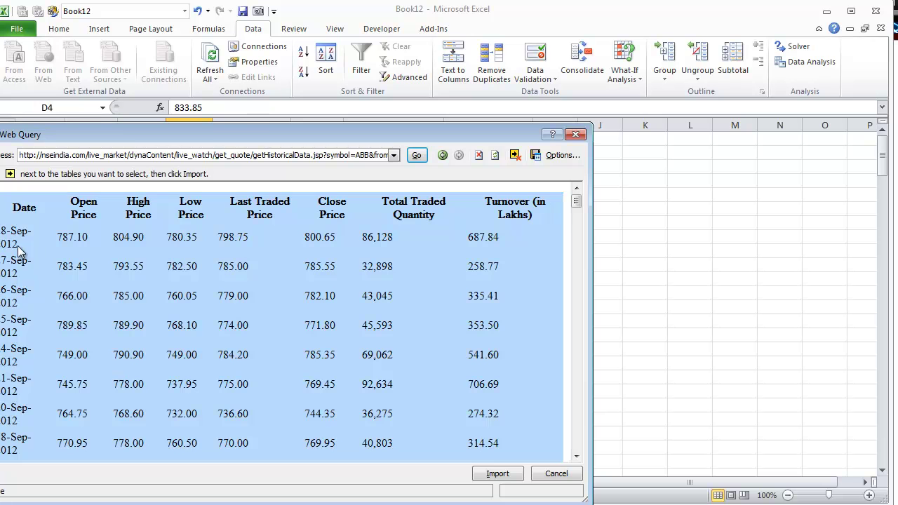
left_click(510, 474)
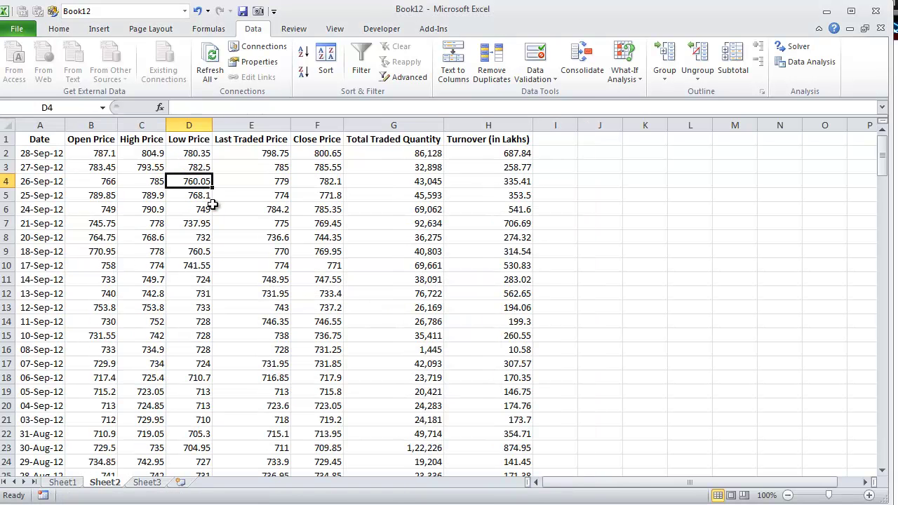
left_click(132, 179)
left_click(49, 157)
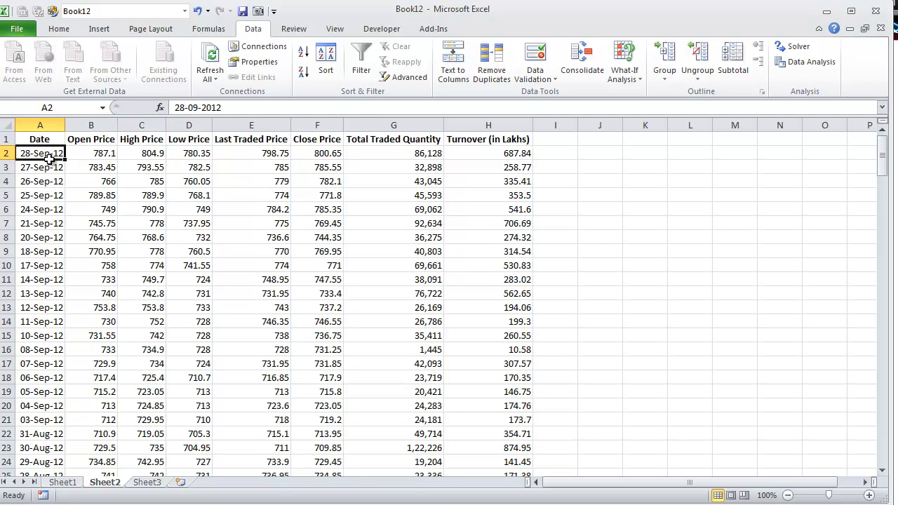
left_click(163, 157)
left_click(224, 163)
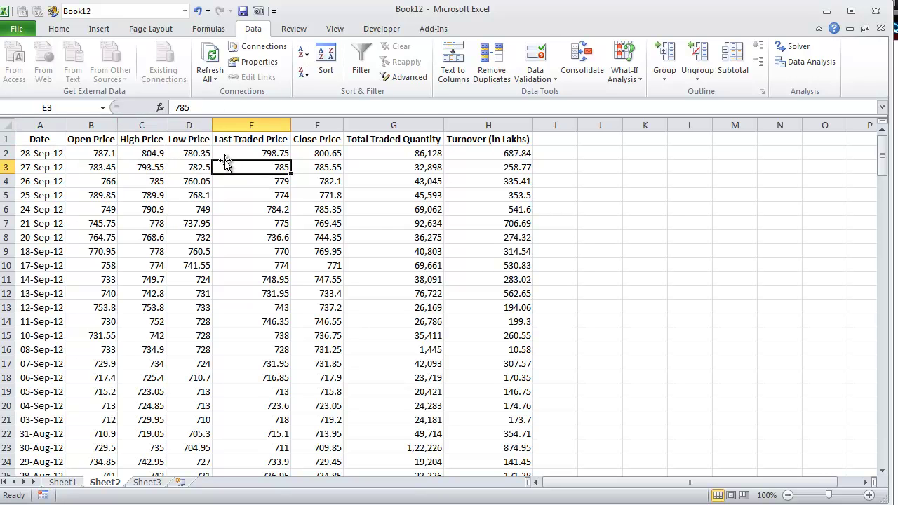
left_click(202, 153)
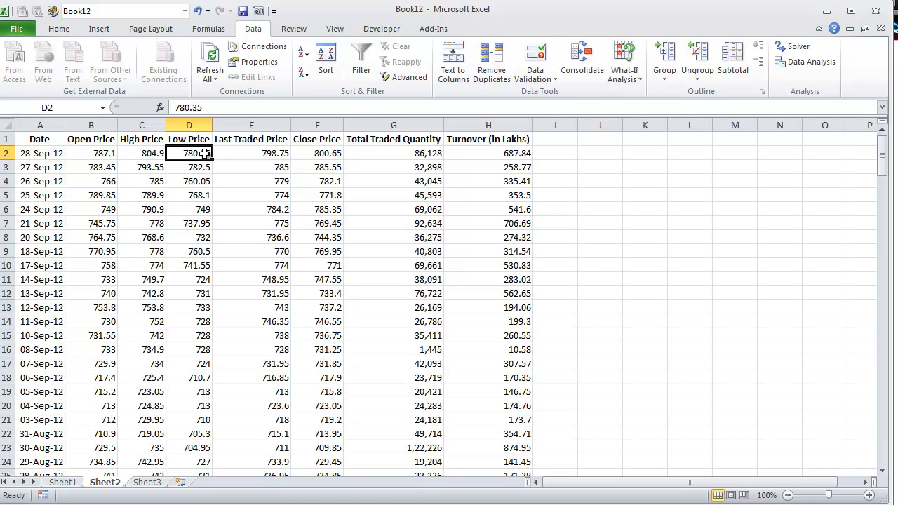
left_click(41, 142)
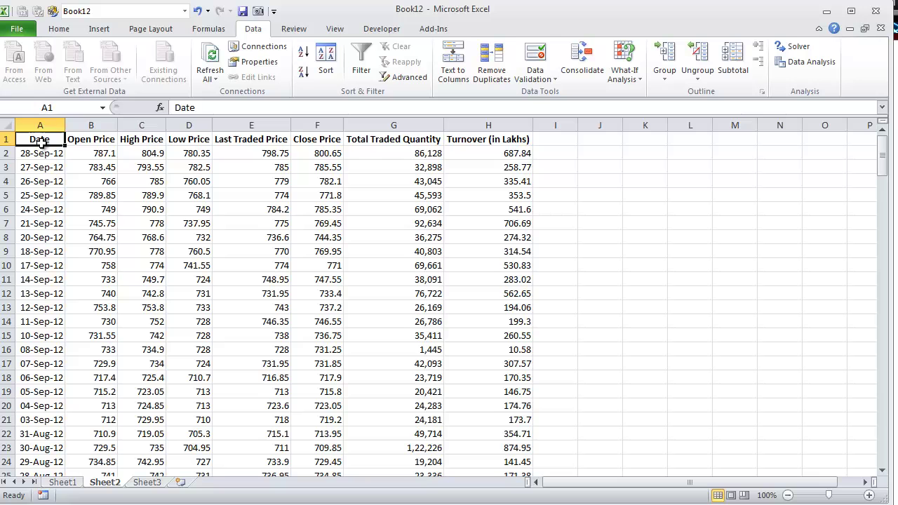
left_click(391, 160)
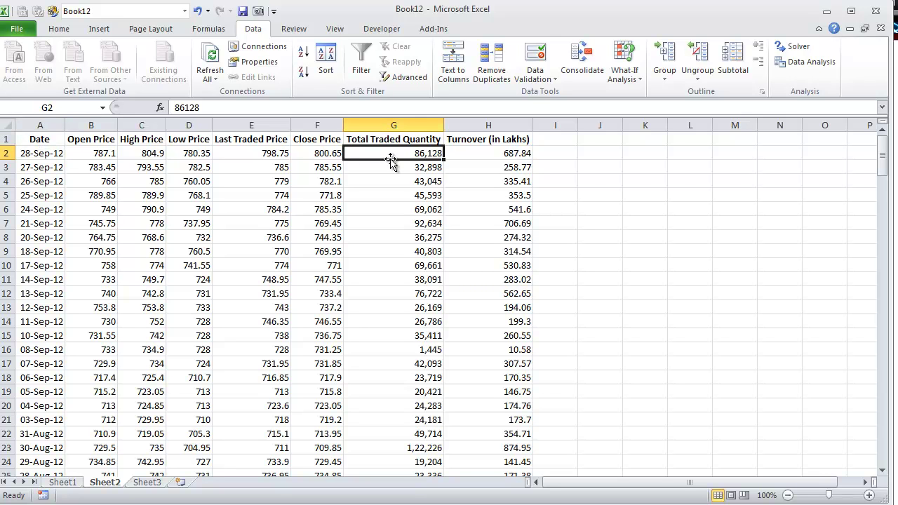